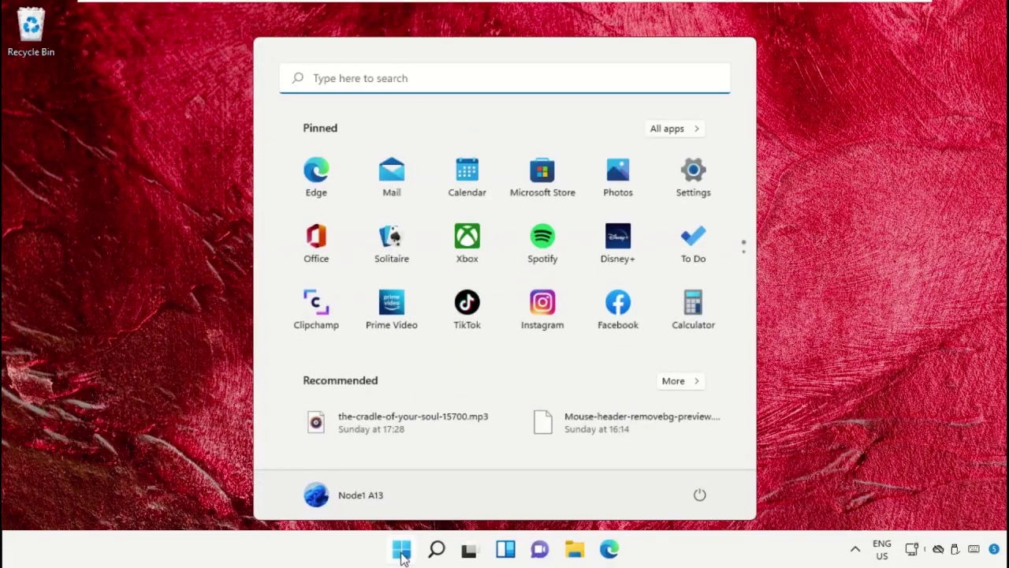
# Find and open Task Manager, and begin creating a new task from it.
pyautogui.write('task mana')
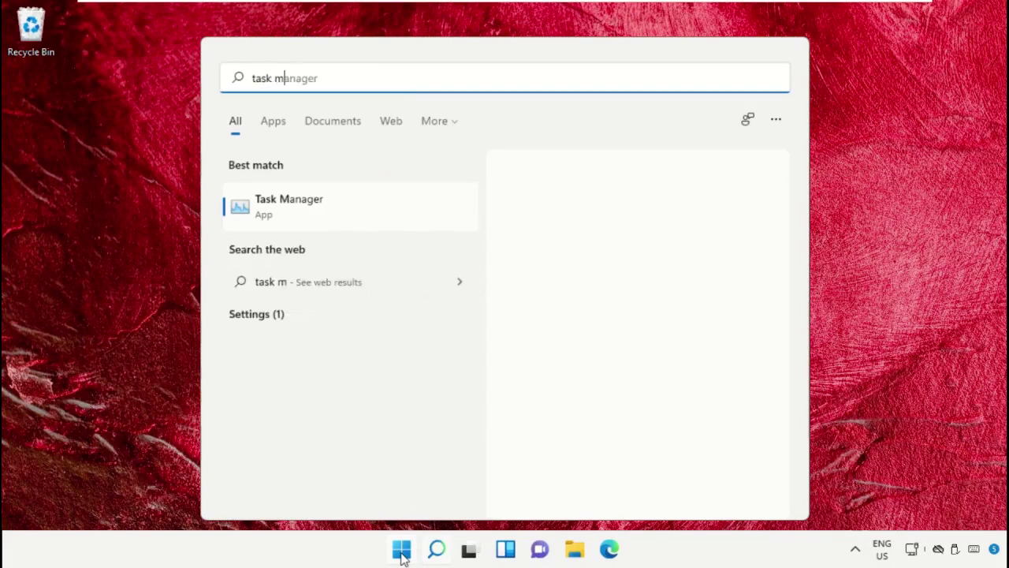
pyautogui.click(306, 209)
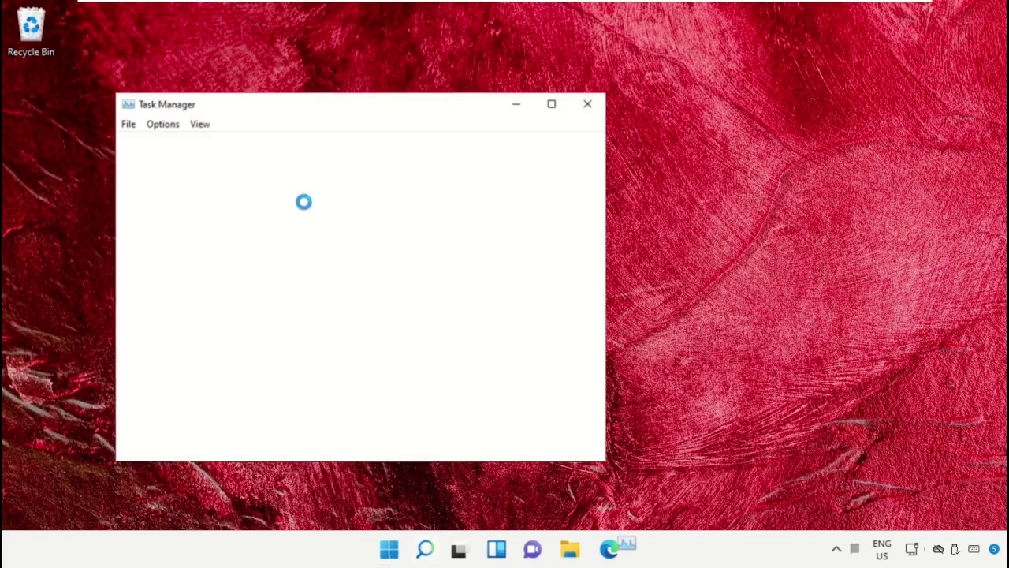
pyautogui.click(128, 124)
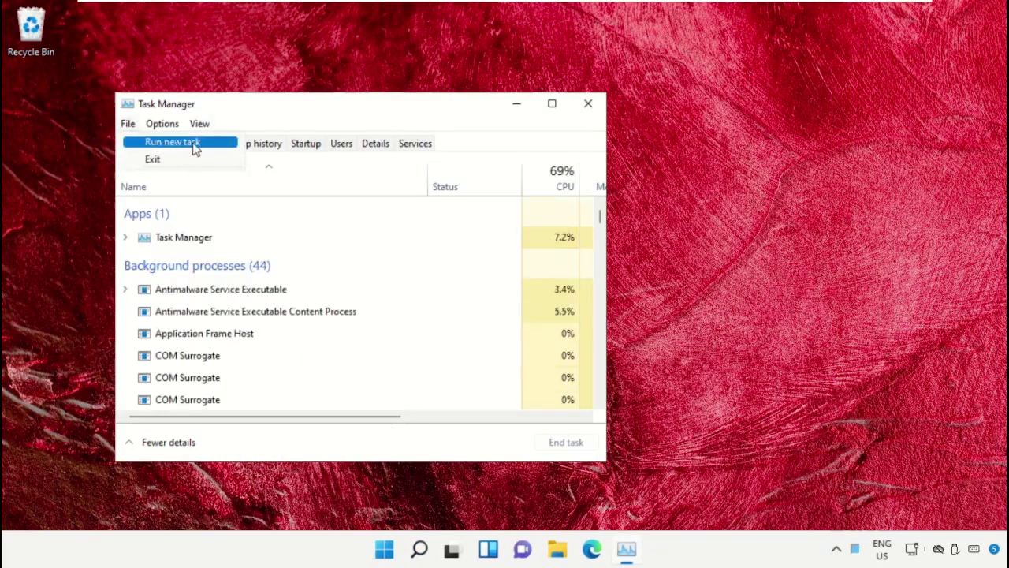
pyautogui.click(220, 150)
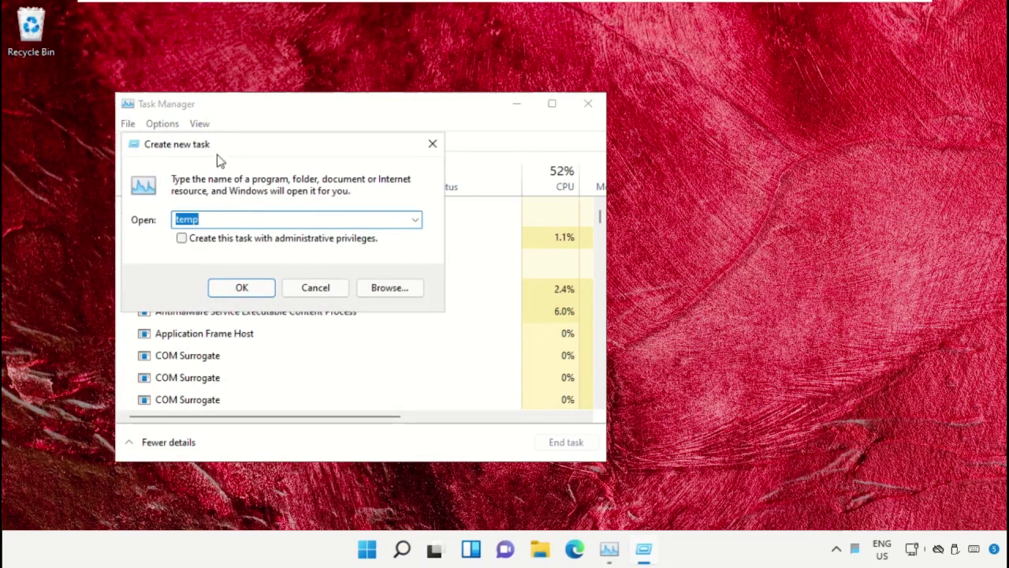
# Browse for the program to run, going through This PC into Local Disk (C:).
pyautogui.click(386, 290)
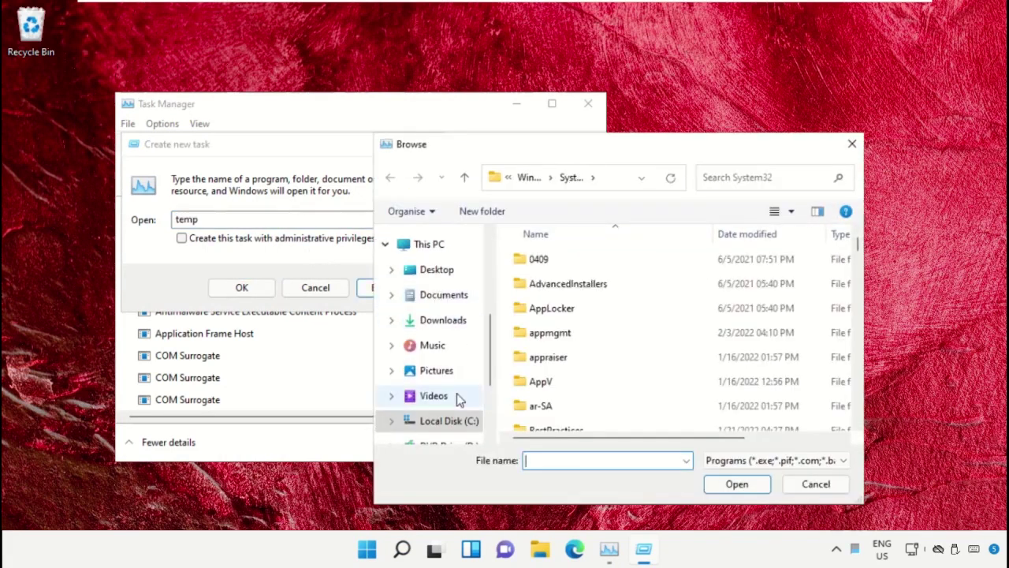
pyautogui.scroll(-1, 434, 422)
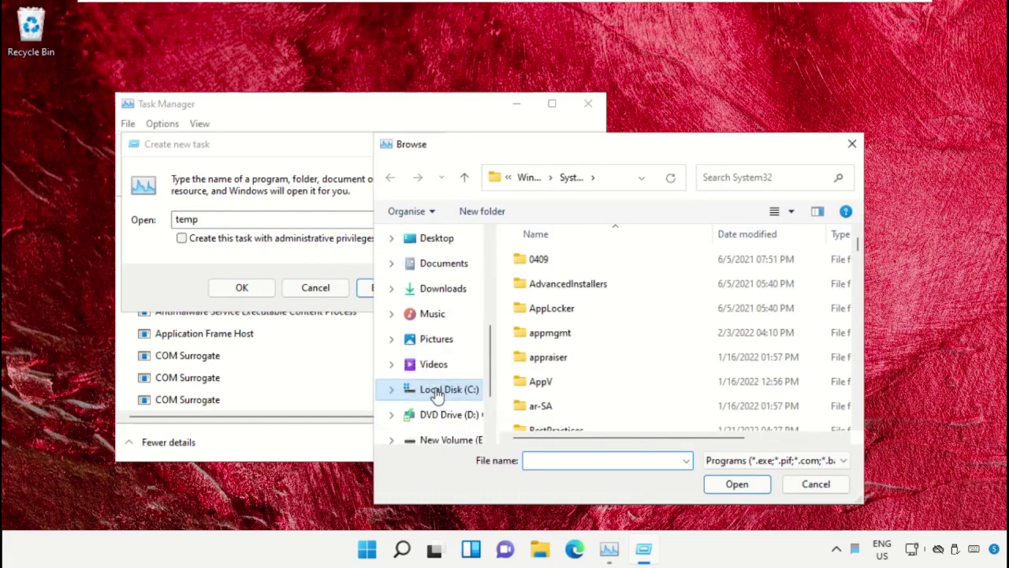
pyautogui.click(437, 392)
pyautogui.scroll(1, 435, 331)
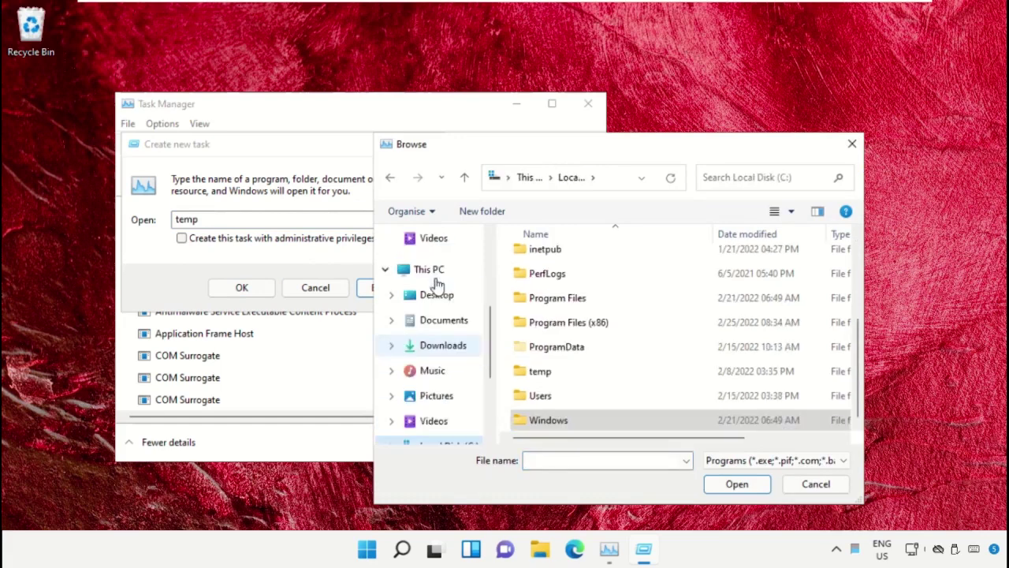
pyautogui.click(434, 273)
pyautogui.scroll(1, 595, 333)
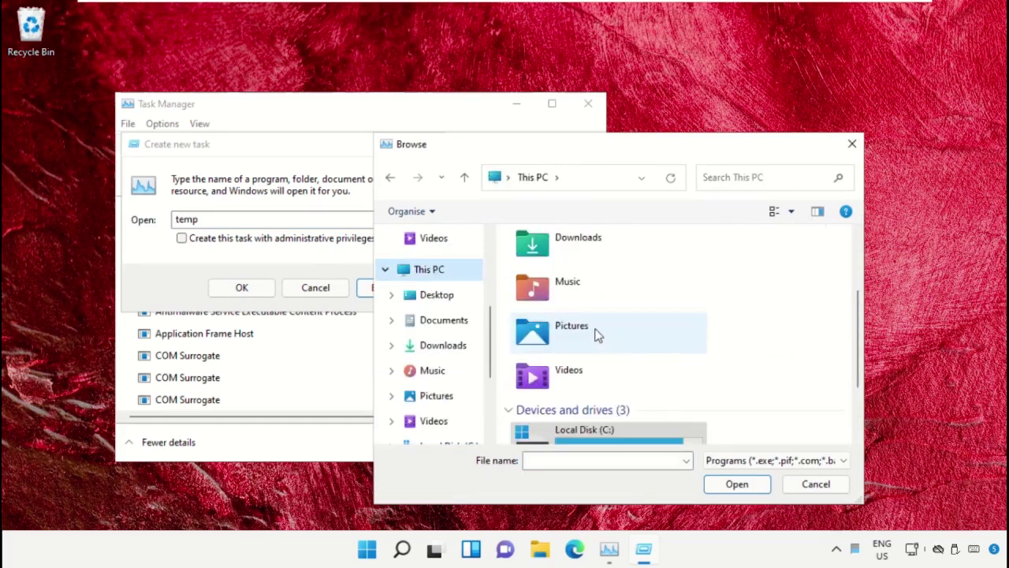
pyautogui.scroll(-1, 612, 409)
pyautogui.doubleClick(623, 338)
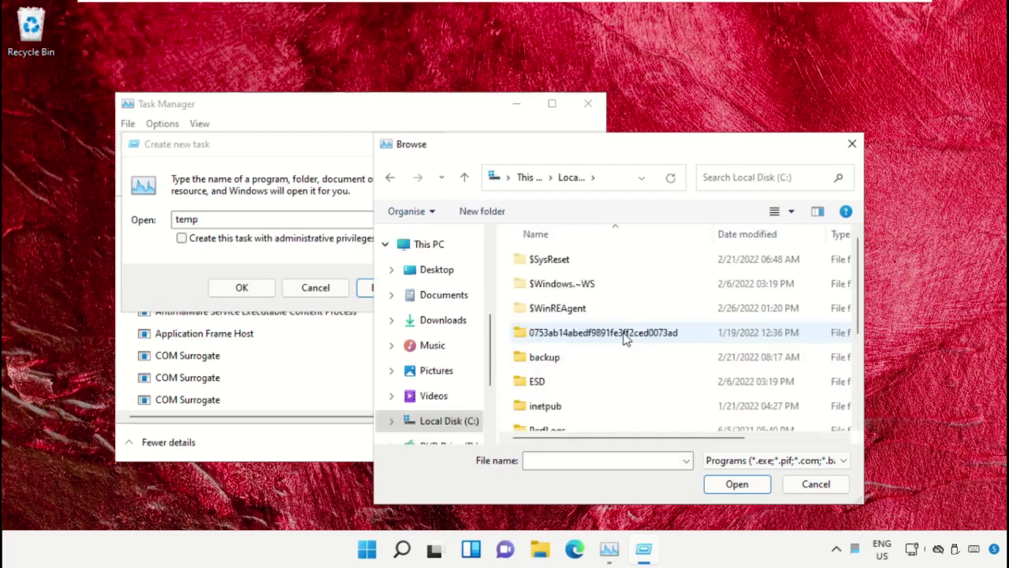
# Open the Windows folder on Local Disk (C:) and go into its System32 folder.
pyautogui.scroll(-2, 596, 295)
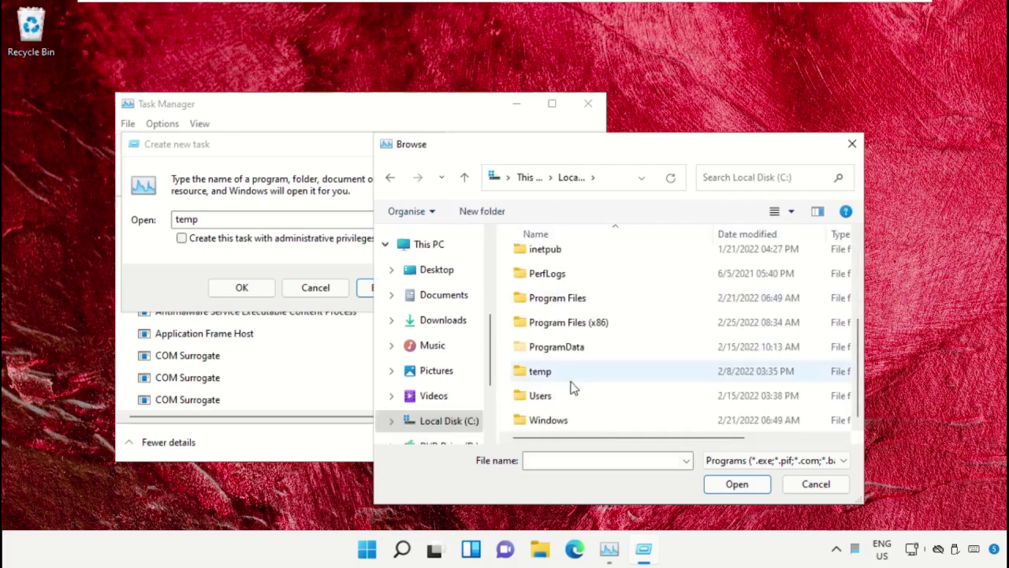
pyautogui.doubleClick(556, 423)
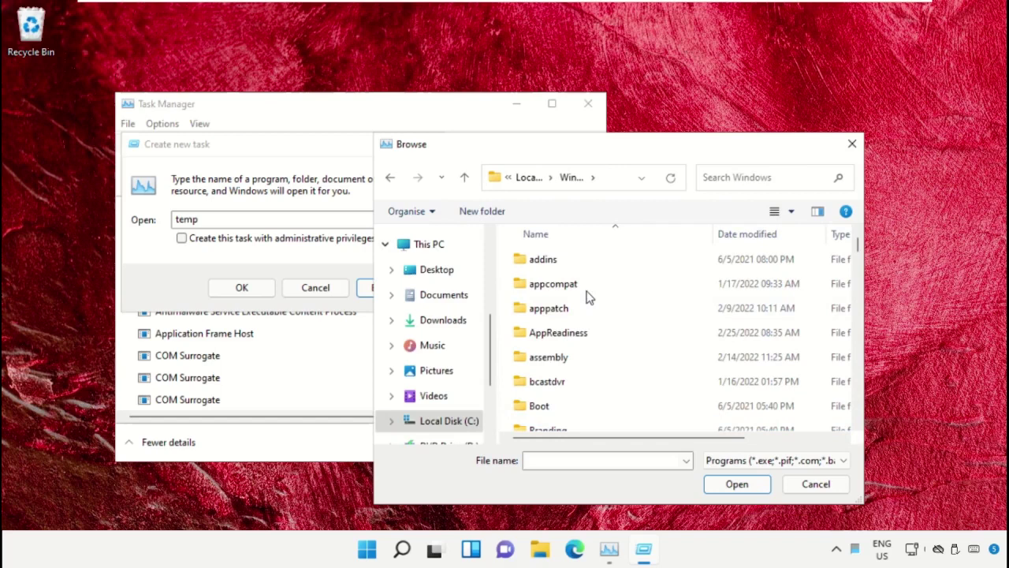
pyautogui.scroll(-3, 586, 295)
pyautogui.scroll(-15, 587, 316)
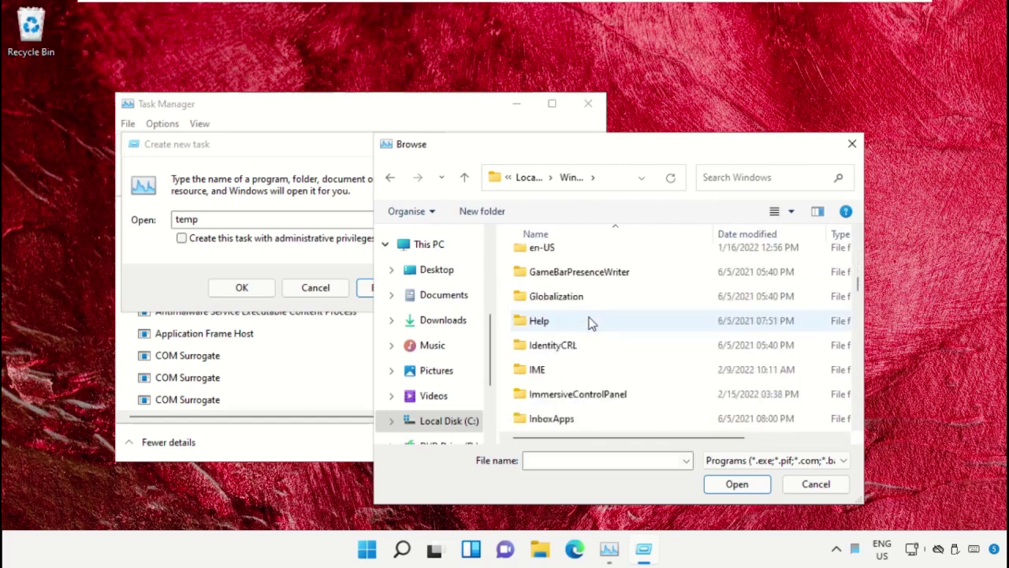
pyautogui.scroll(-5, 583, 379)
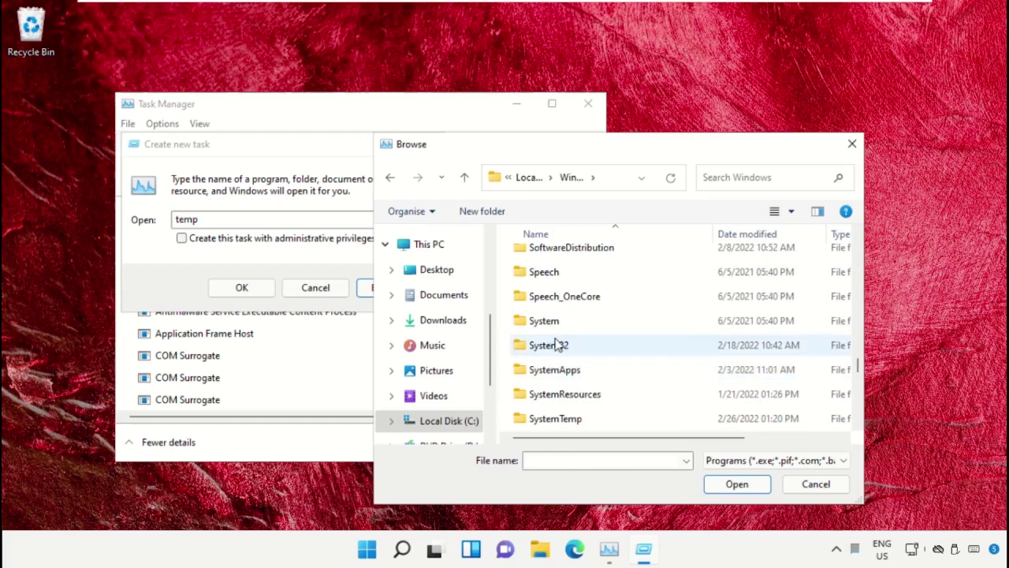
pyautogui.doubleClick(555, 345)
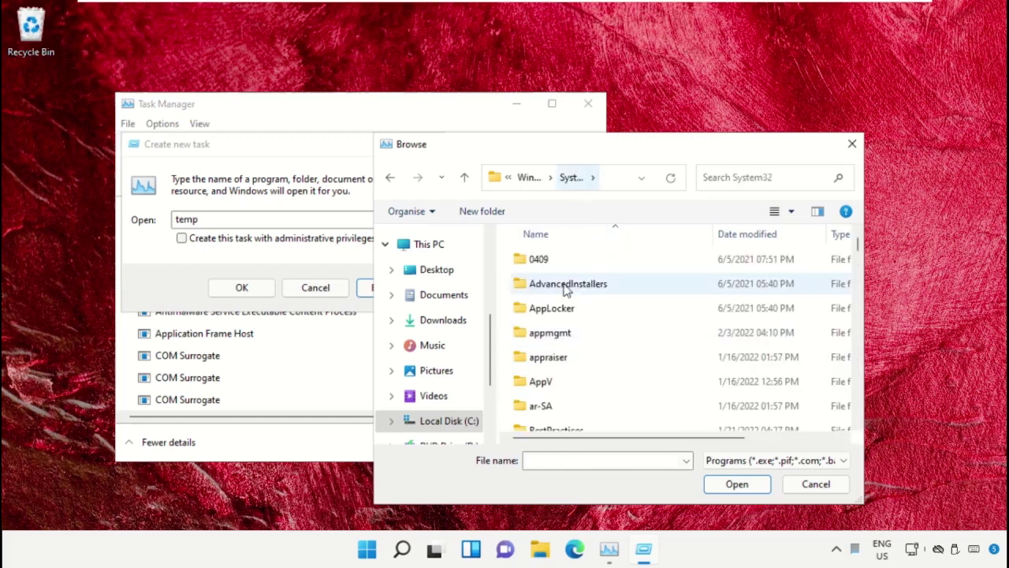
# Choose cmd.exe in the System32 folder as the program for the new task.
pyautogui.scroll(-2, 597, 353)
pyautogui.scroll(-10, 593, 351)
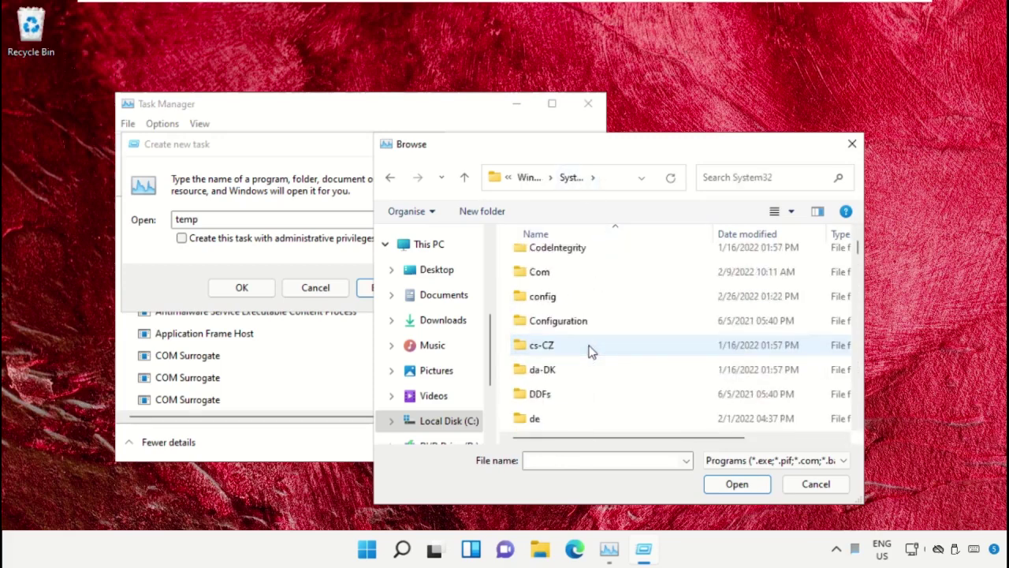
pyautogui.scroll(-3, 593, 344)
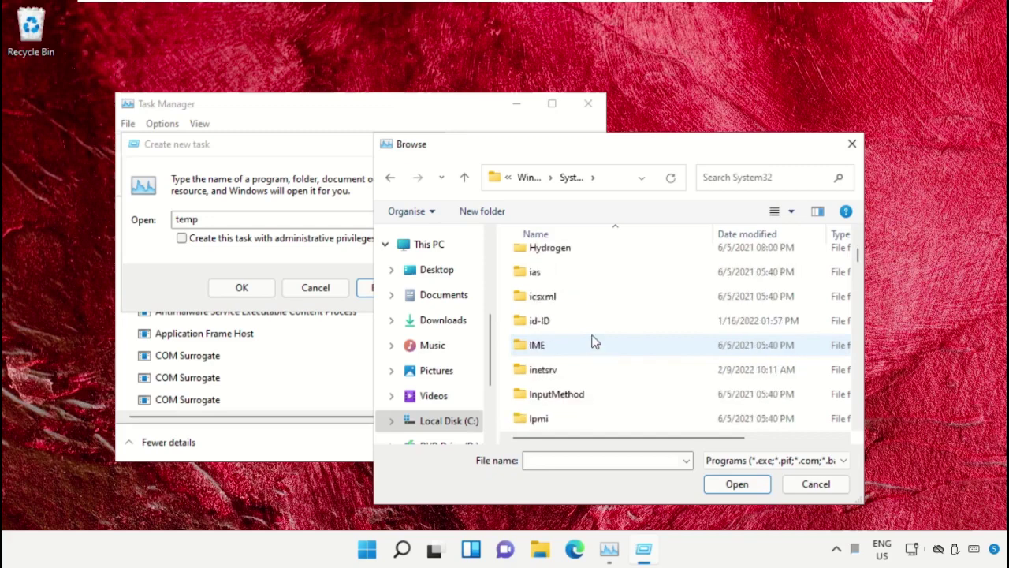
pyautogui.write('cmd.exe')
pyautogui.scroll(1, 577, 333)
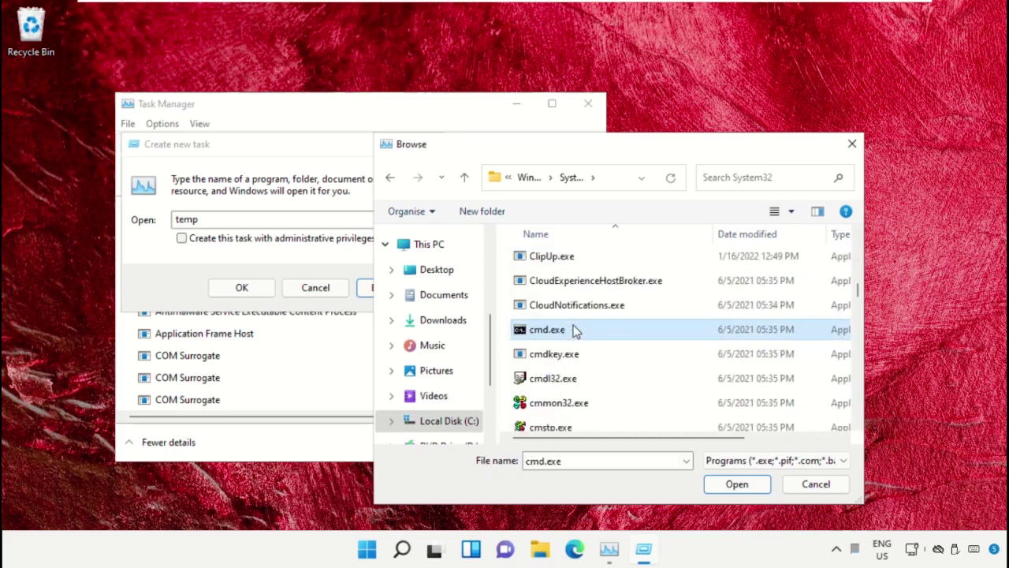
pyautogui.click(723, 490)
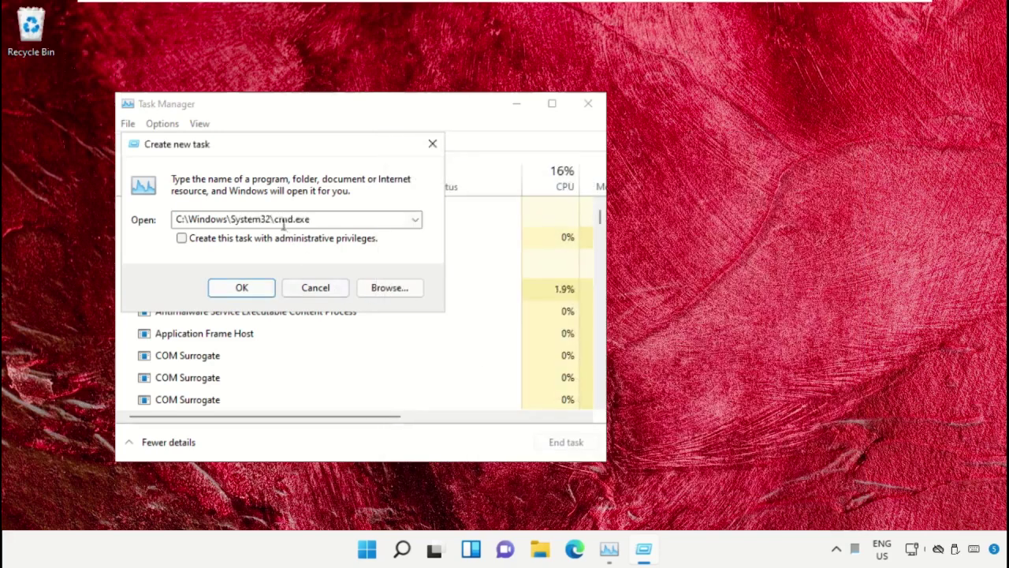
# Run cmd.exe with administrative privileges, and minimize the Task Manager and Command Prompt windows.
pyautogui.click(181, 239)
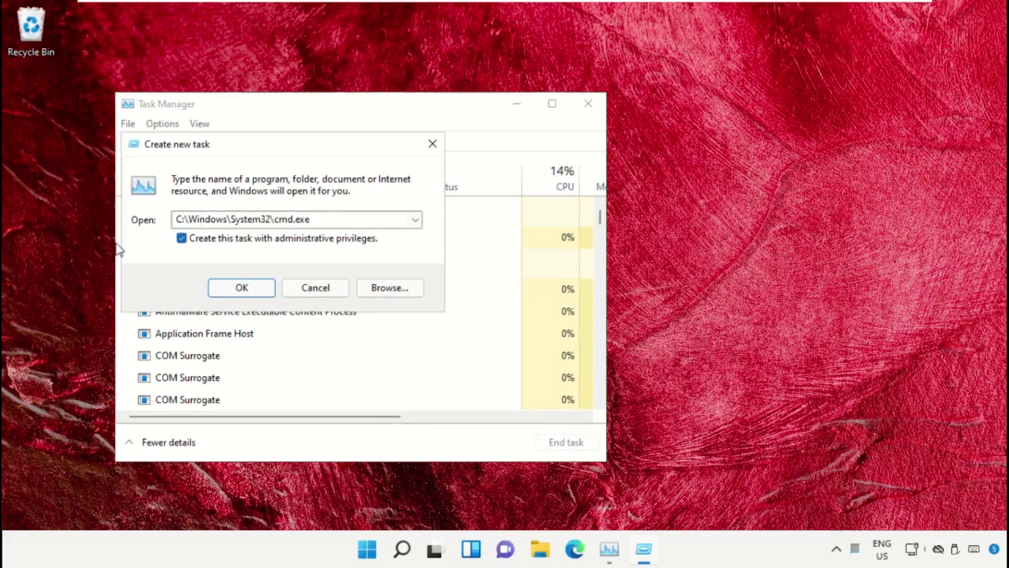
pyautogui.click(241, 289)
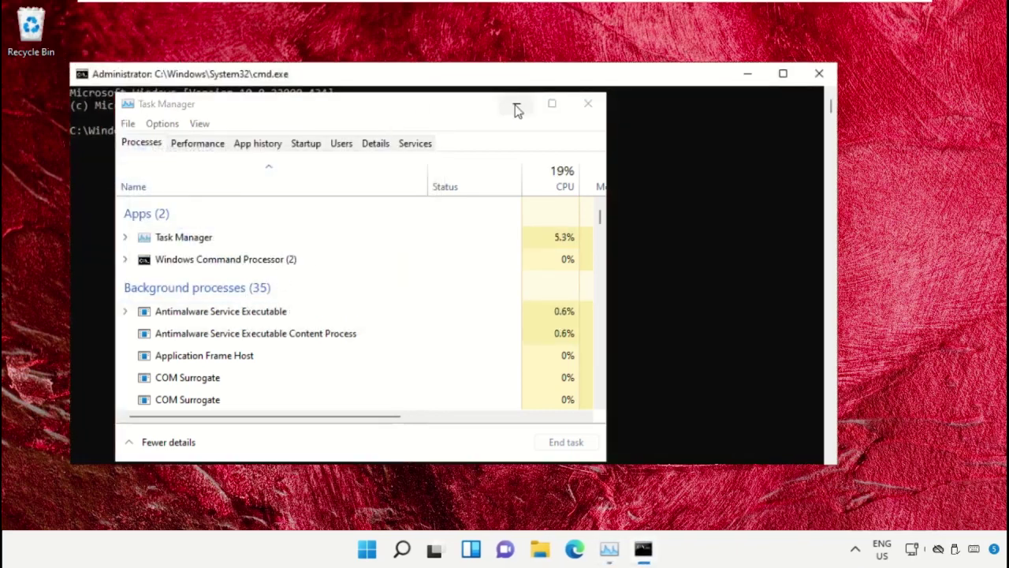
pyautogui.click(516, 104)
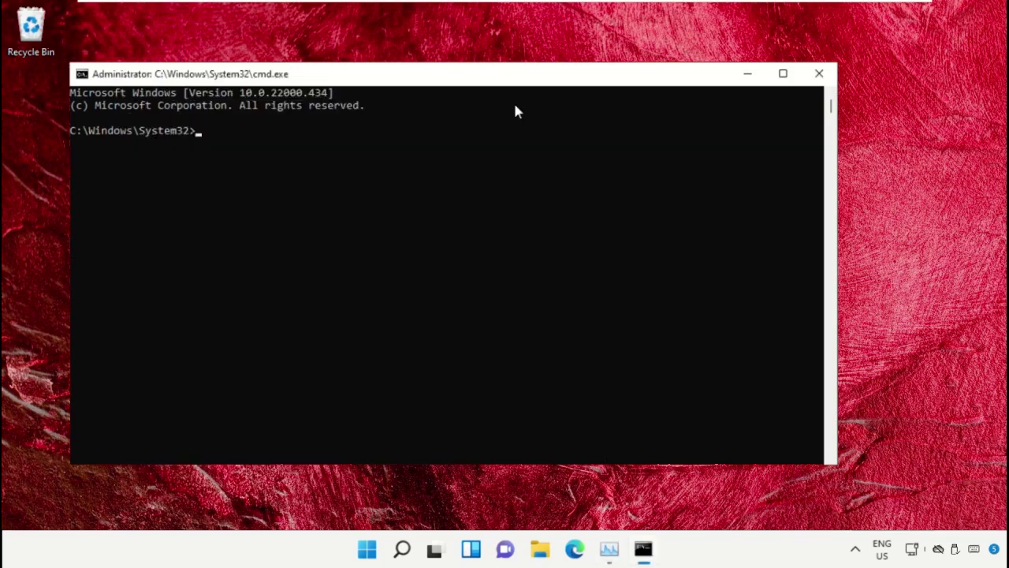
pyautogui.click(752, 77)
# Switch to Google Chrome and go to google.com.
pyautogui.click(367, 549)
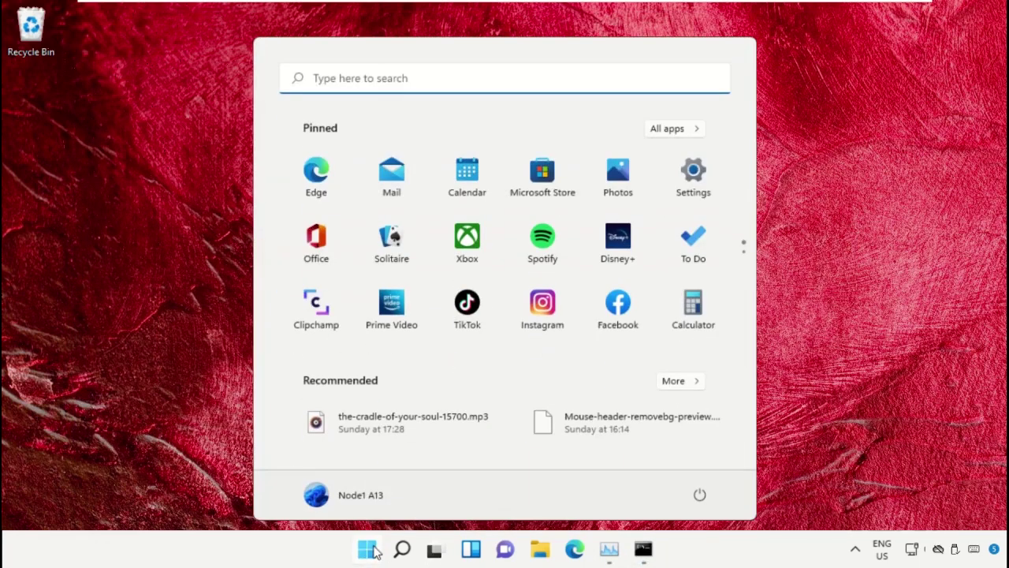
pyautogui.write('Chrome')
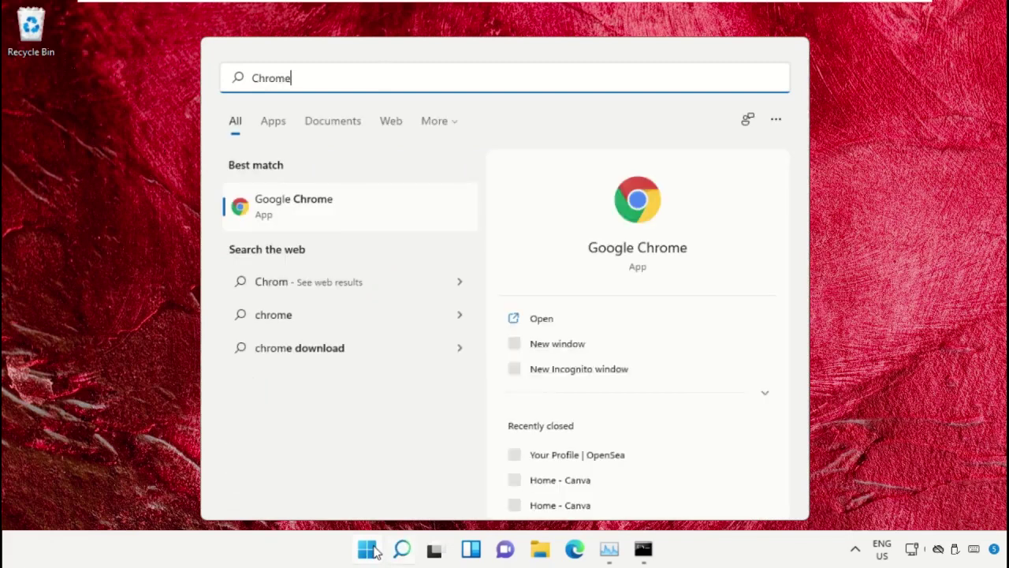
pyautogui.click(314, 207)
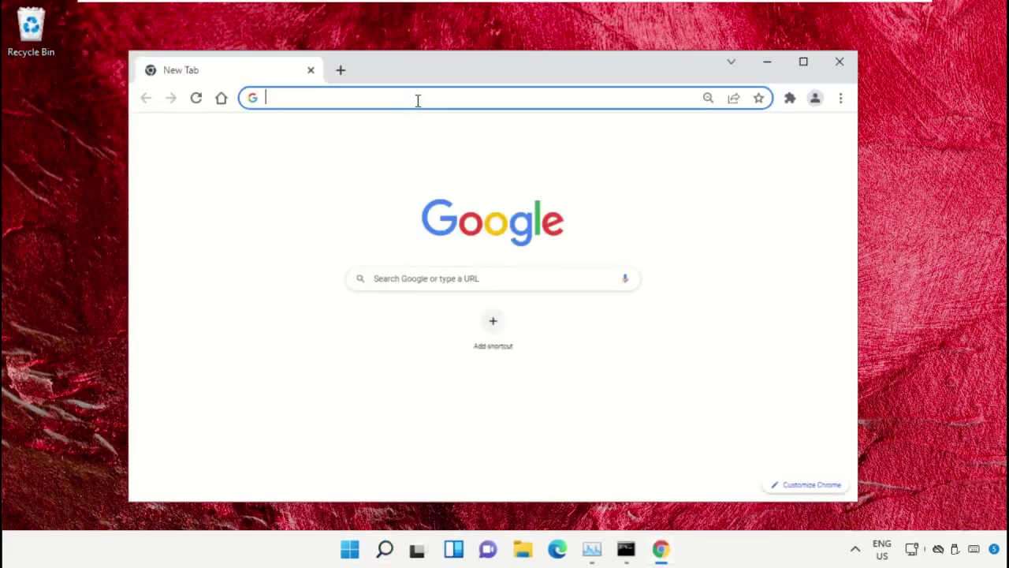
pyautogui.write('google.com')
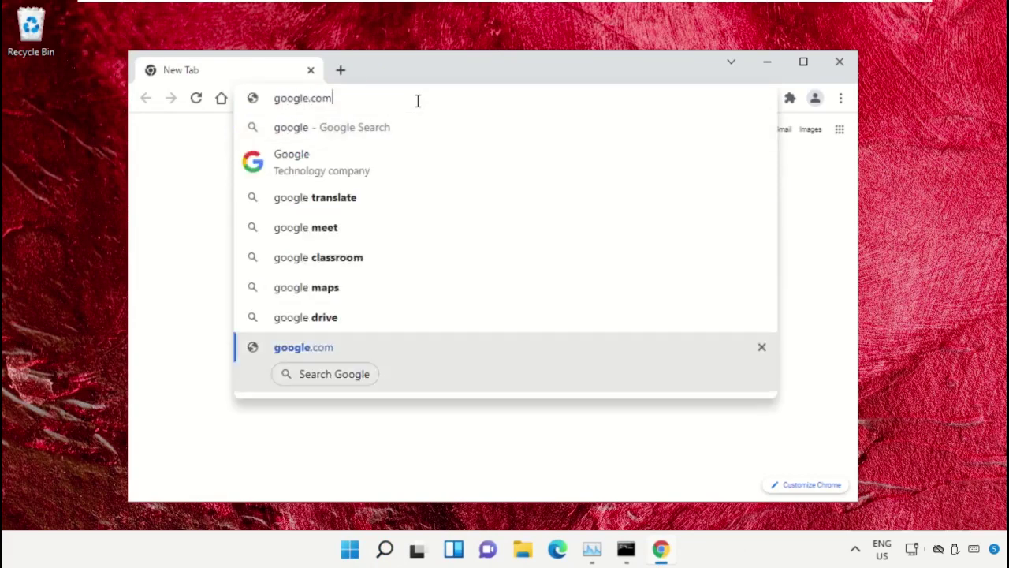
pyautogui.press('Return')
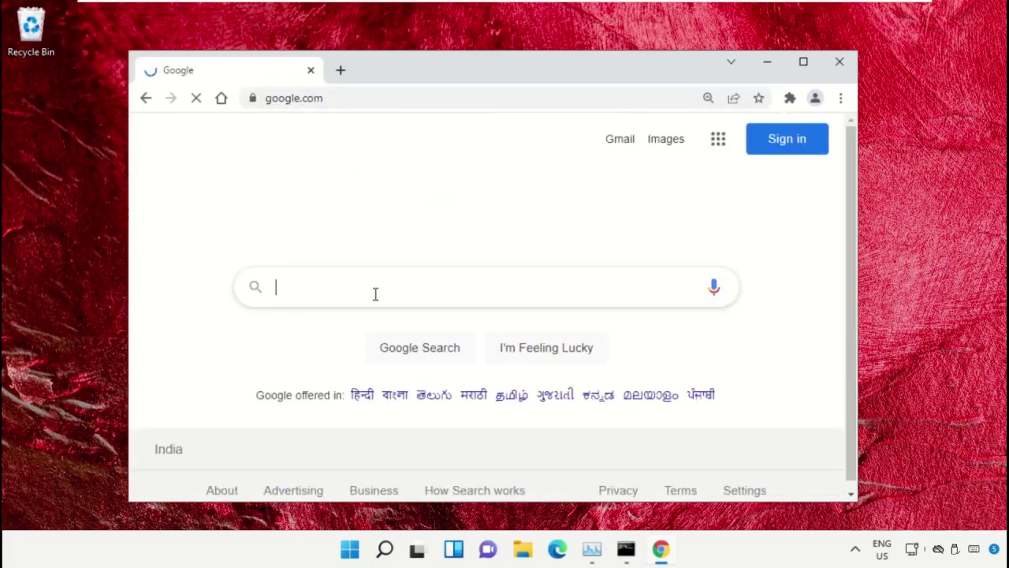
# Search Google for "hows.tech windows commands" and open the "Important Windows Commands - Hows.tech" result.
pyautogui.write('ho')
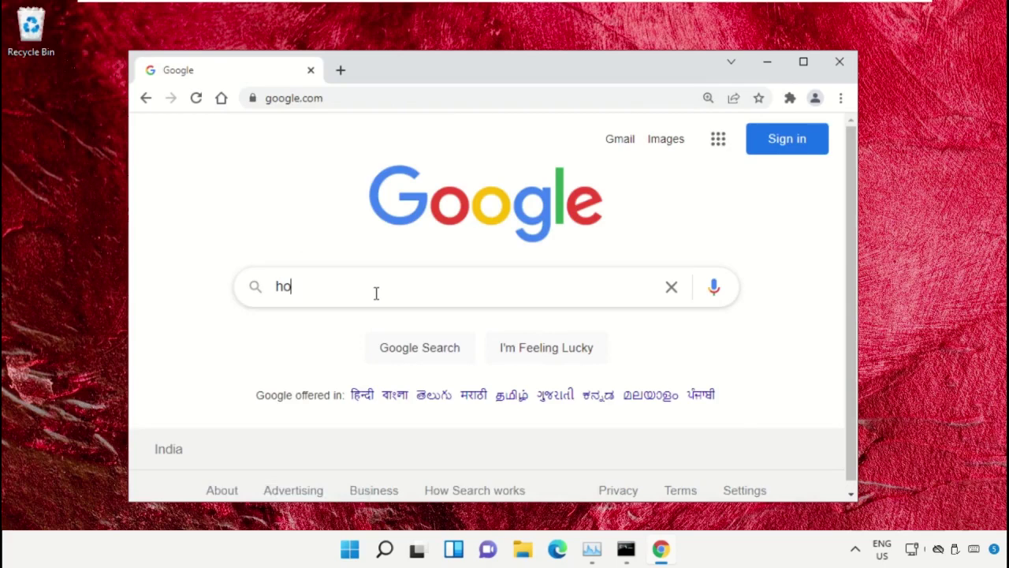
pyautogui.write('ws.tech')
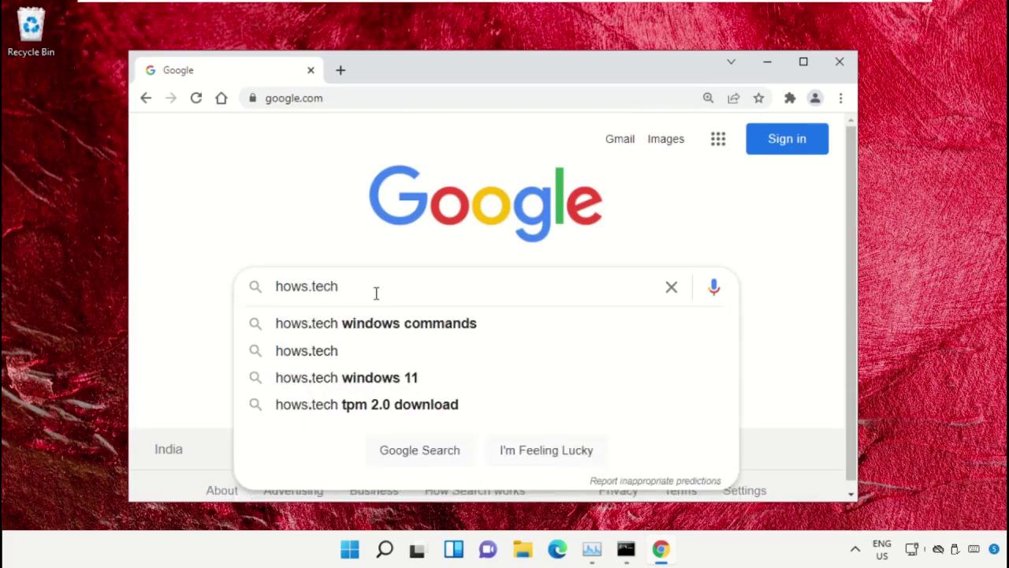
pyautogui.press('Down')
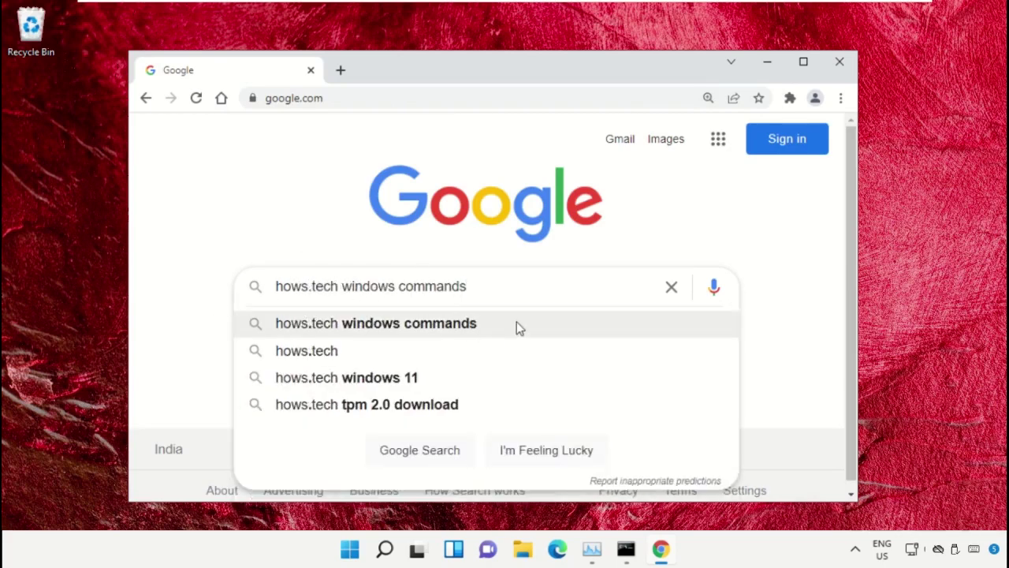
pyautogui.press('Return')
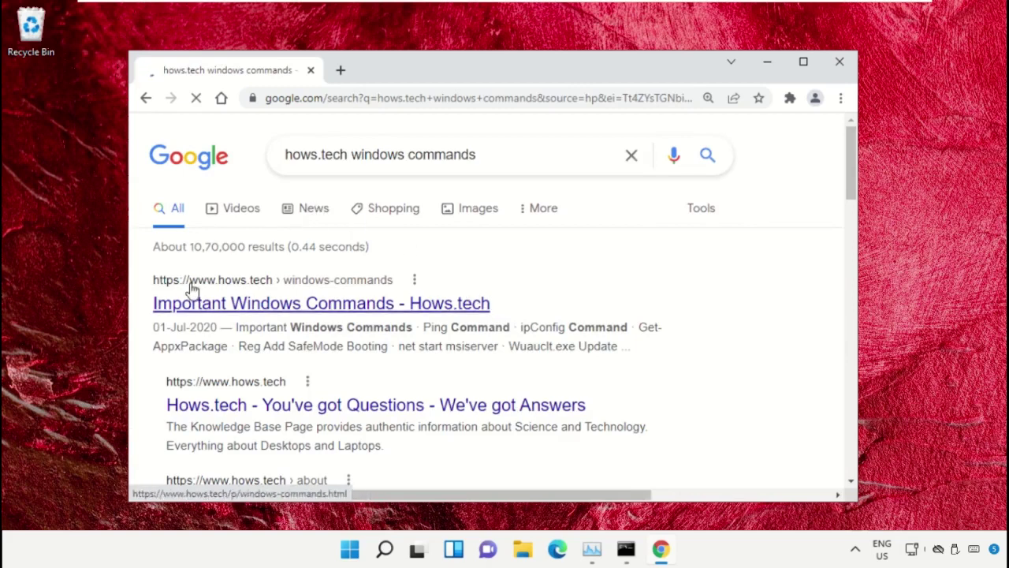
pyautogui.click(243, 302)
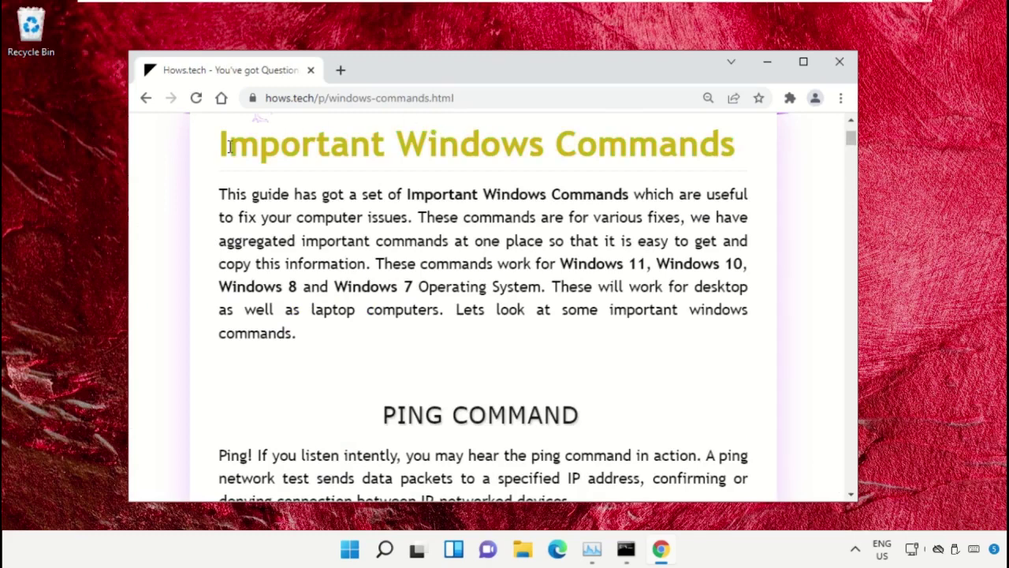
# Find Command 12 in the page's SFC section and copy "sfc /scanfile=c:\windows\system32\ieframe.dll".
pyautogui.moveTo(726, 150); pyautogui.dragTo(207, 160)
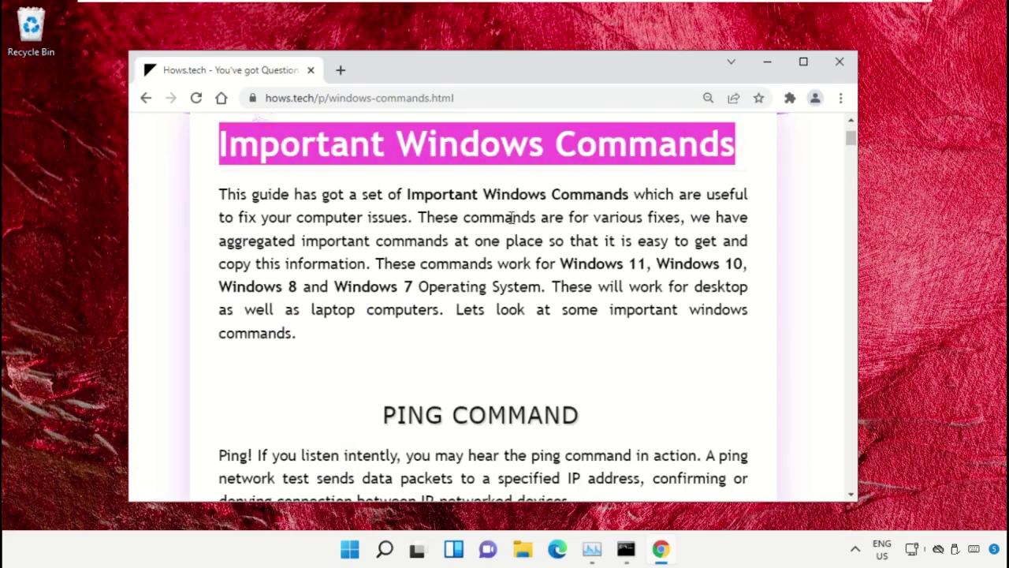
pyautogui.click(562, 233)
pyautogui.scroll(-7, 554, 244)
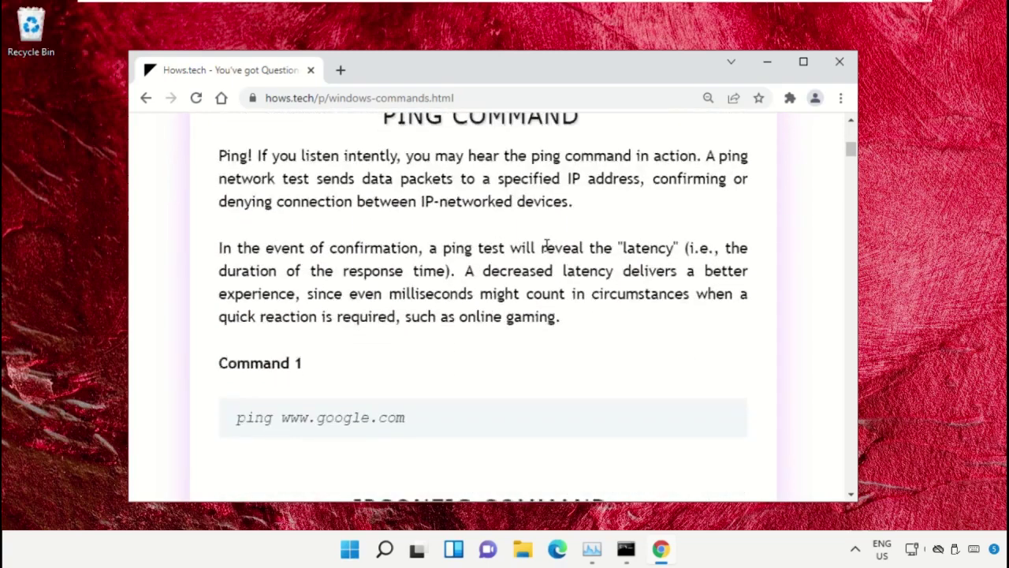
pyautogui.scroll(-9, 464, 244)
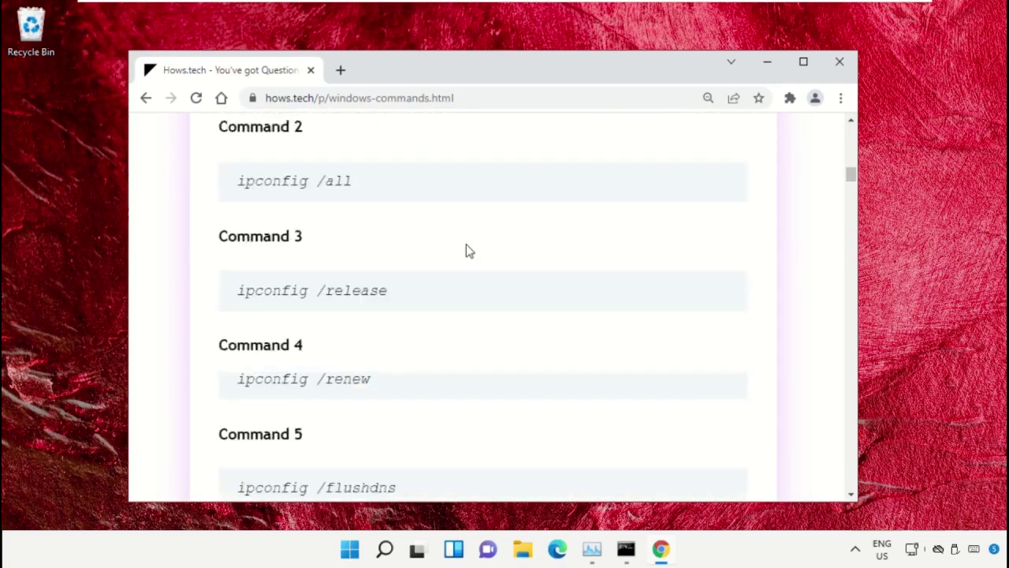
pyautogui.scroll(-10, 466, 251)
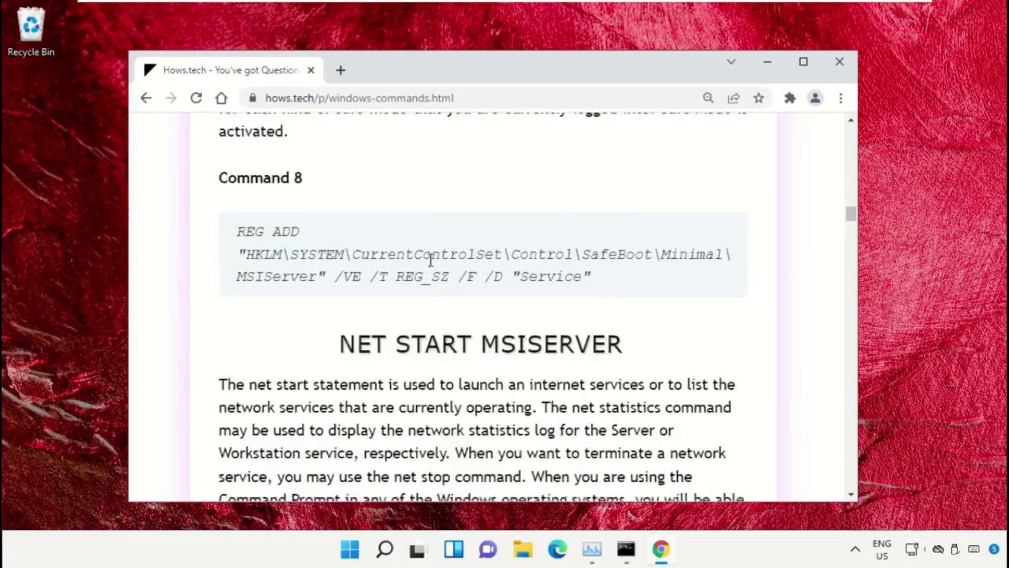
pyautogui.scroll(-10, 428, 264)
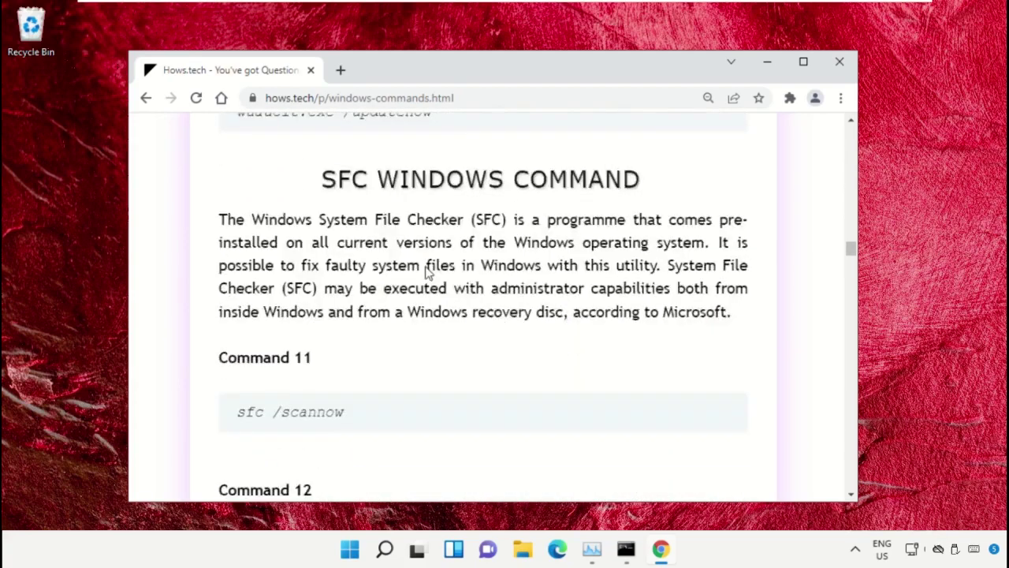
pyautogui.scroll(-1, 329, 277)
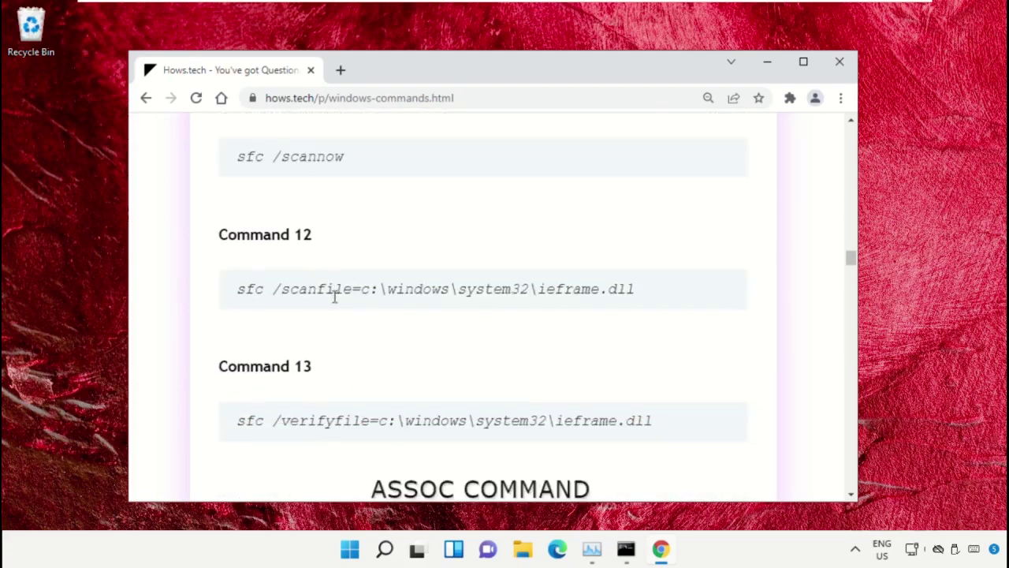
pyautogui.tripleClick(355, 289)
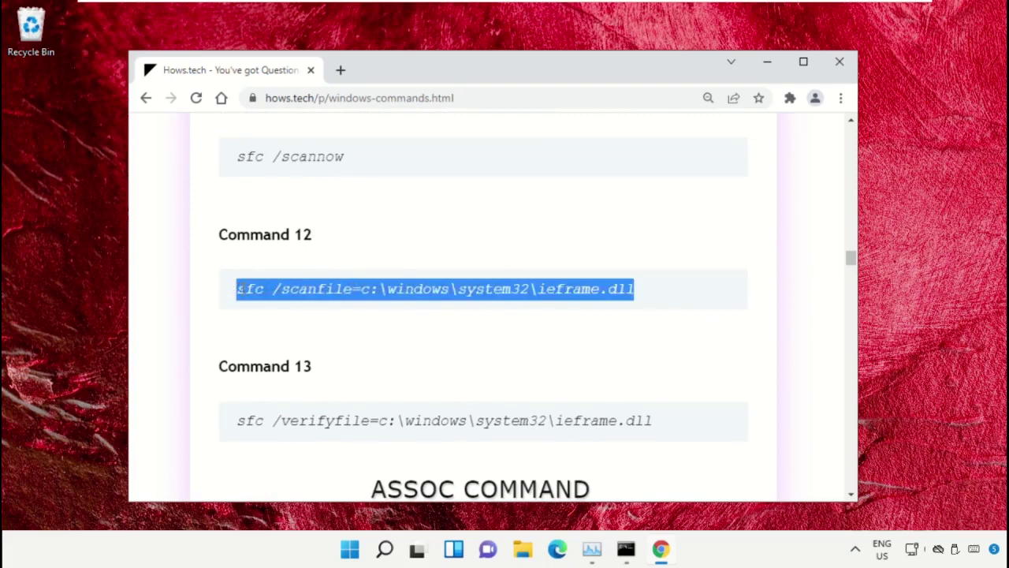
pyautogui.click(554, 309)
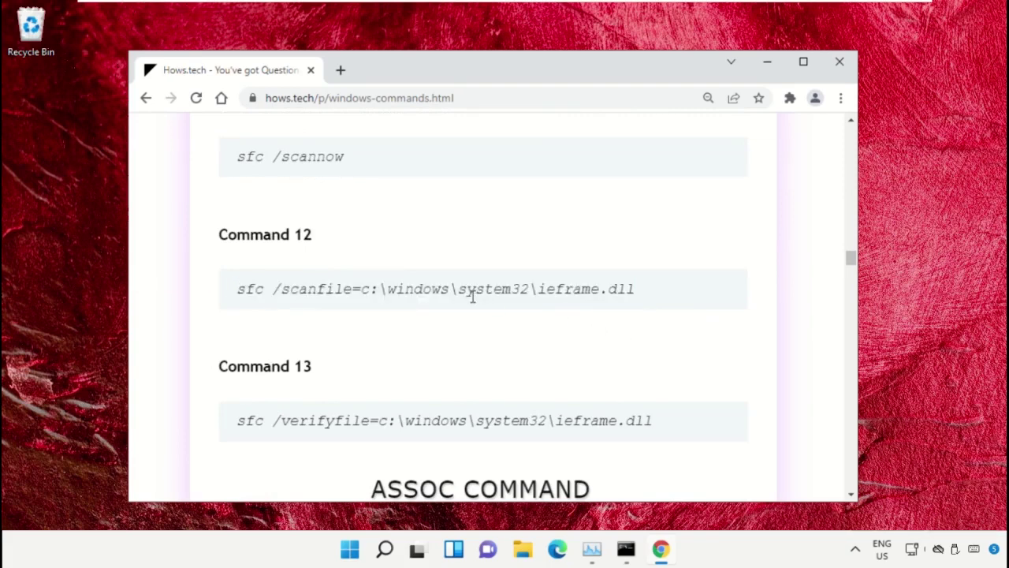
pyautogui.tripleClick(400, 289)
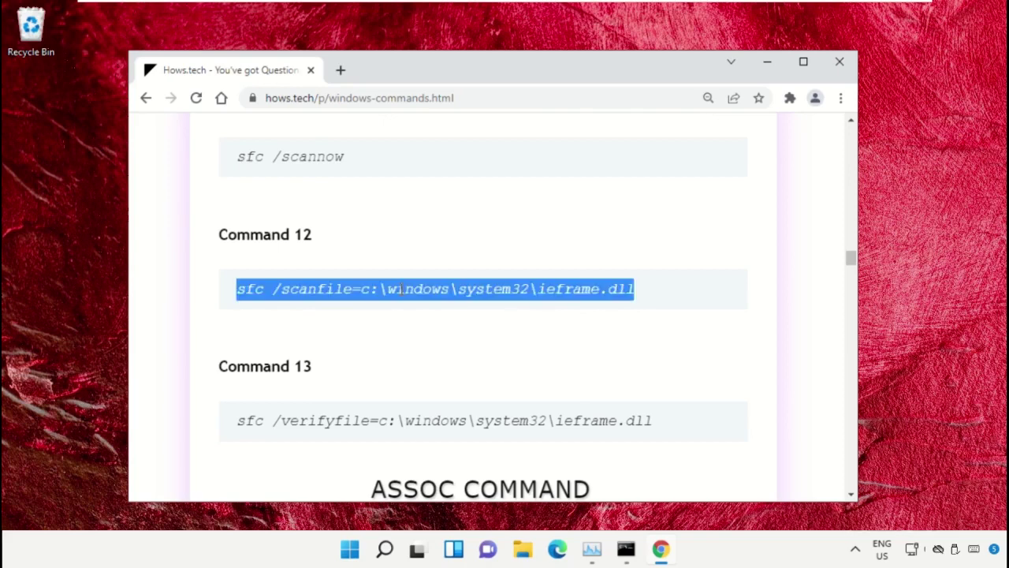
pyautogui.rightClick(415, 293)
pyautogui.click(439, 305)
# Switch to the administrator Command Prompt, paste "sfc /scanfile=c:\windows\system32\ieframe.dll" and run it.
pyautogui.click(626, 550)
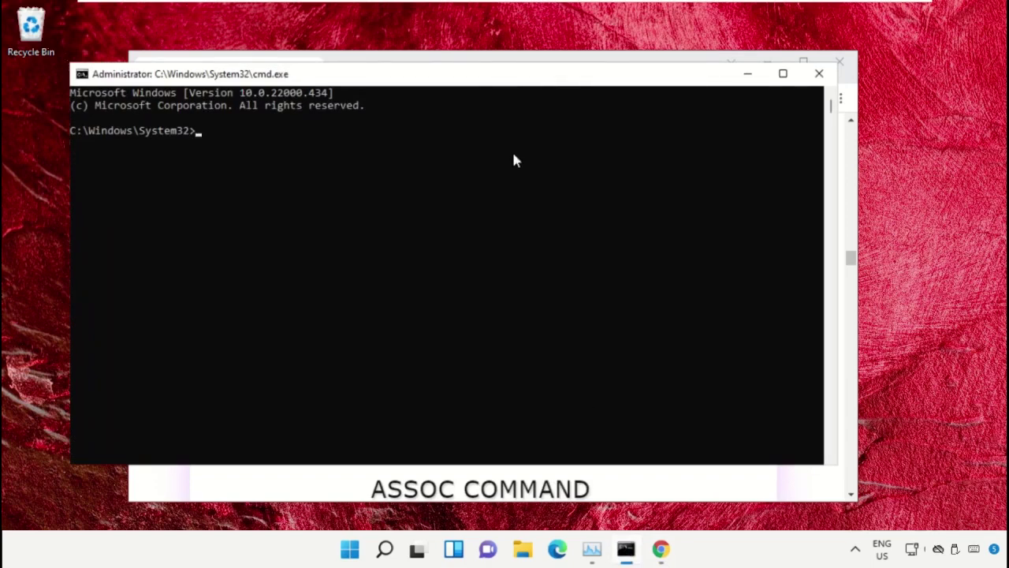
pyautogui.moveTo(470, 82); pyautogui.dragTo(517, 100)
pyautogui.rightClick(306, 197)
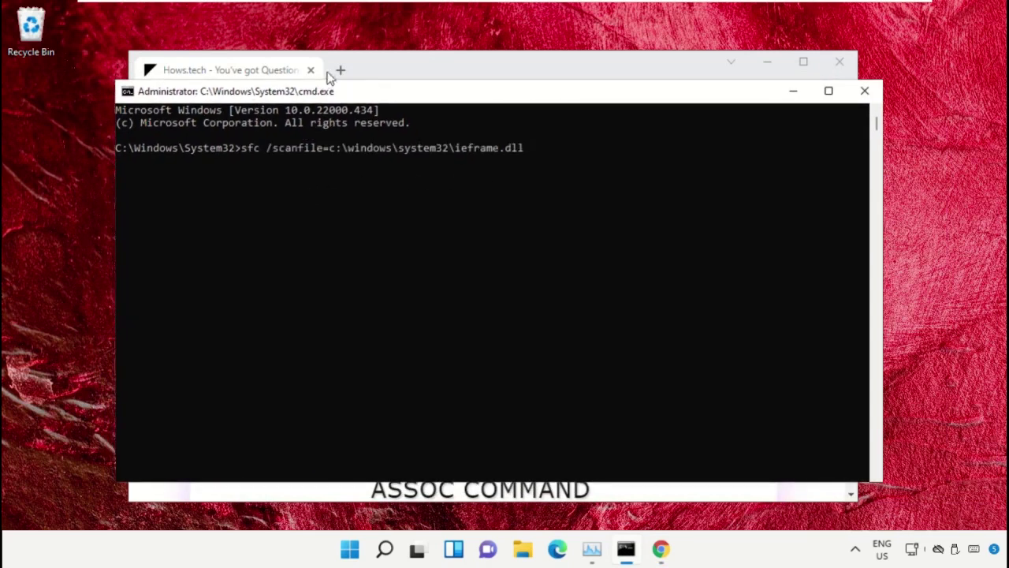
pyautogui.press('Return')
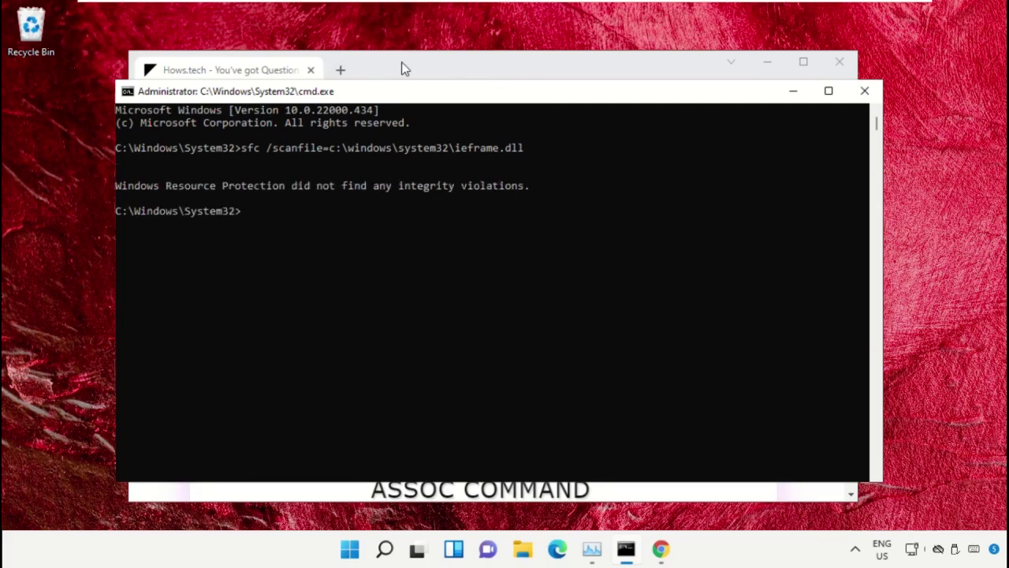
# Return to the Hows.tech page in Chrome and copy Command 13, "sfc /verifyfile=c:\windows\system32\ieframe.dll".
pyautogui.click(404, 68)
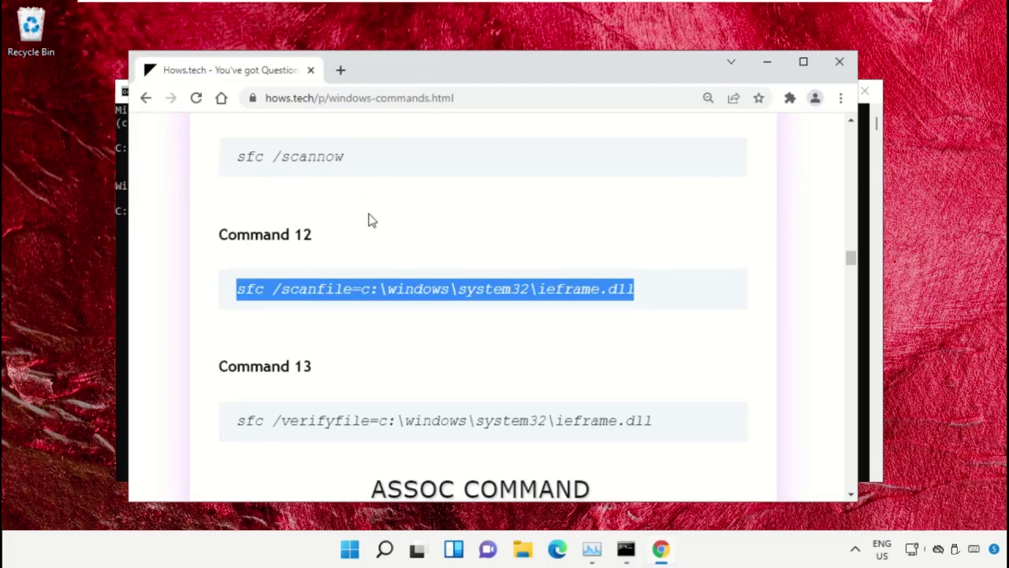
pyautogui.scroll(-1, 367, 218)
pyautogui.tripleClick(328, 349)
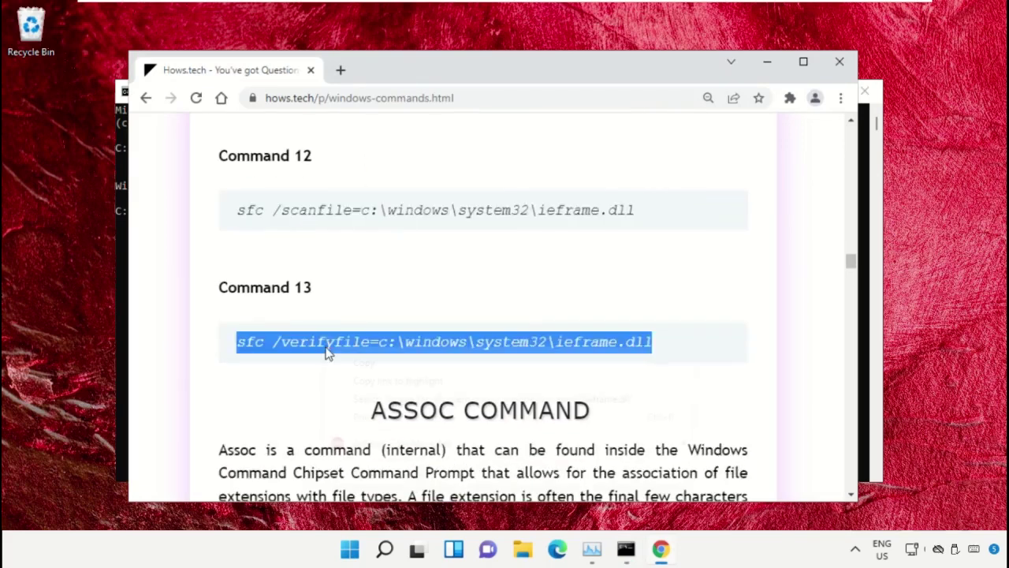
pyautogui.rightClick(328, 350)
pyautogui.click(398, 361)
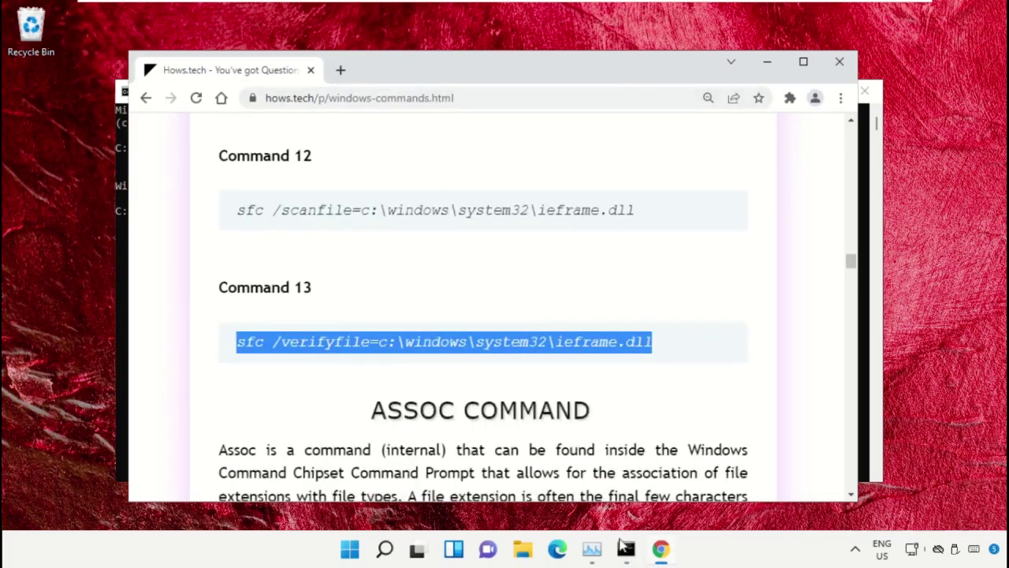
# Run "sfc /verifyfile=c:\windows\system32\ieframe.dll" in the administrator Command Prompt, then close it and minimize the browser.
pyautogui.click(626, 549)
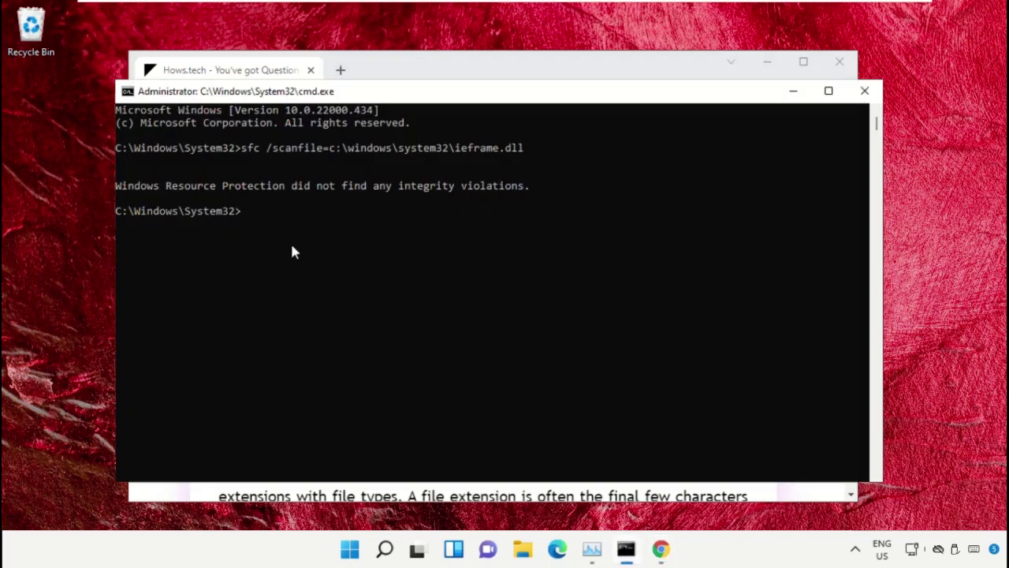
pyautogui.hotkey('ctrl', 'v')
pyautogui.press('Return')
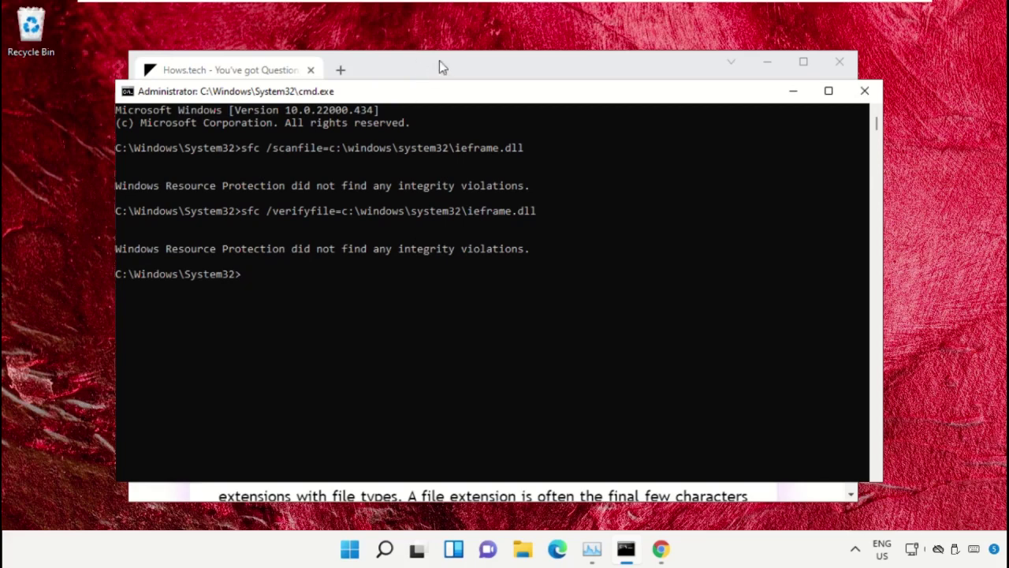
pyautogui.click(867, 94)
pyautogui.click(766, 62)
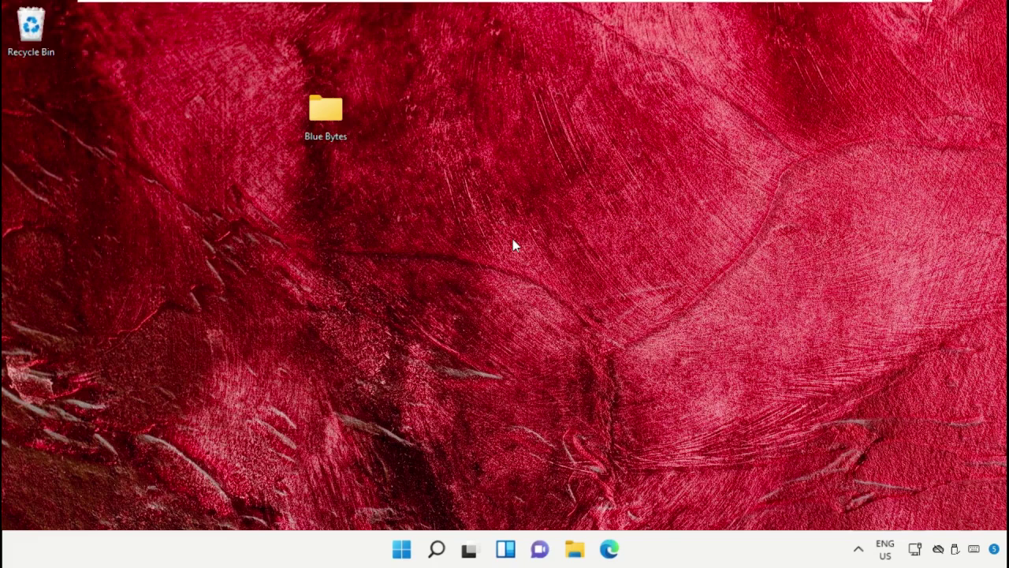
# Open the security properties of the Blue Bytes desktop folder and start editing its permissions.
pyautogui.rightClick(328, 115)
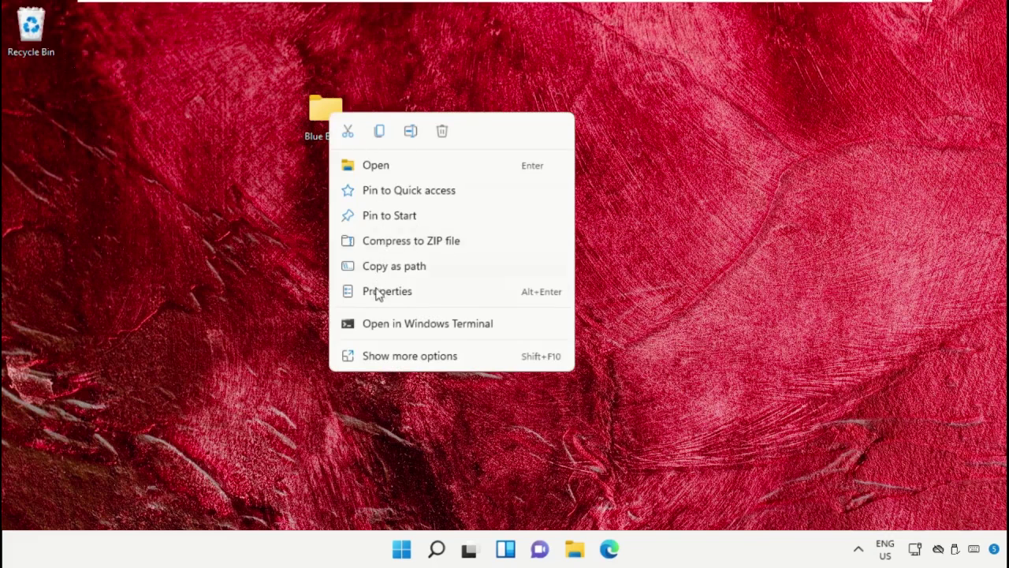
pyautogui.click(376, 292)
pyautogui.moveTo(457, 126); pyautogui.dragTo(505, 50)
pyautogui.click(482, 77)
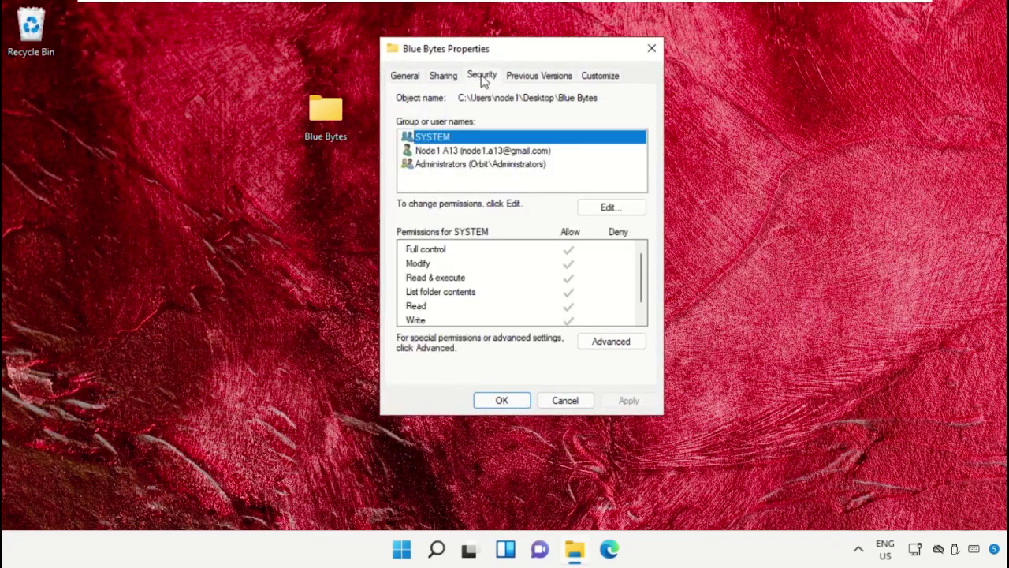
pyautogui.click(611, 207)
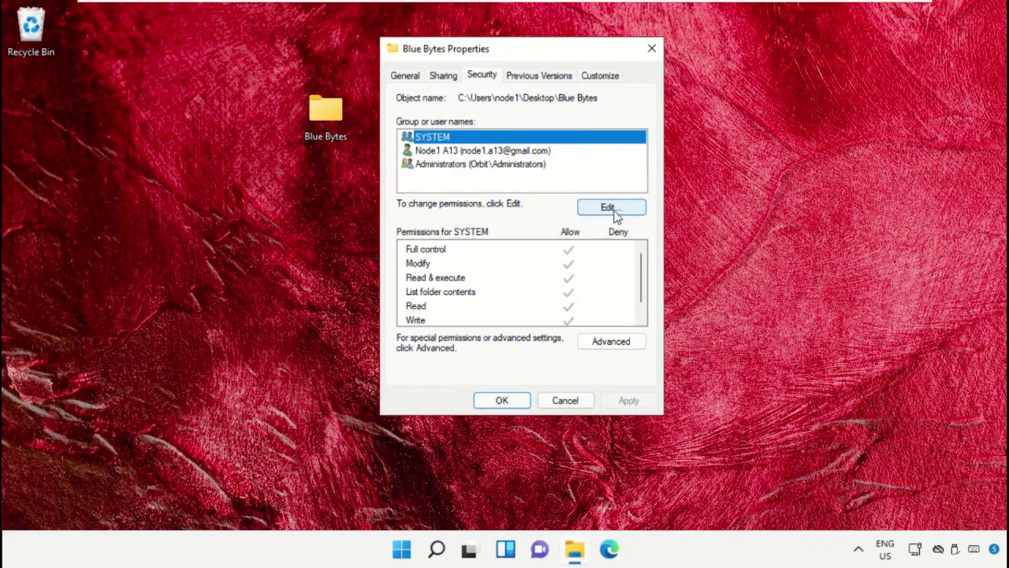
pyautogui.moveTo(546, 115); pyautogui.dragTo(532, 74)
# Add the Everyone group to the Blue Bytes permissions, picking it from an advanced search of users and groups.
pyautogui.click(571, 238)
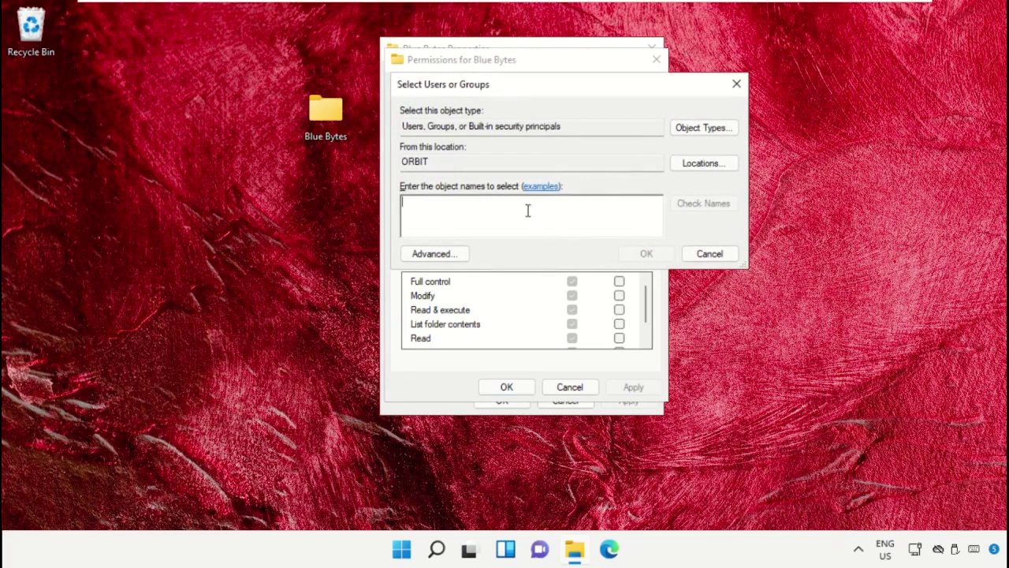
pyautogui.click(434, 253)
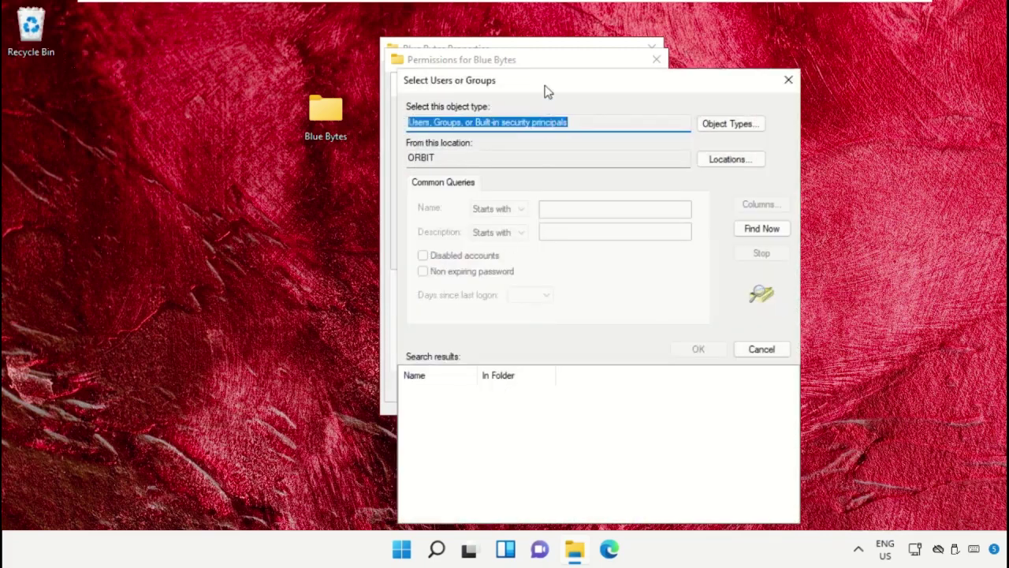
pyautogui.moveTo(548, 91); pyautogui.dragTo(510, 43)
pyautogui.click(714, 179)
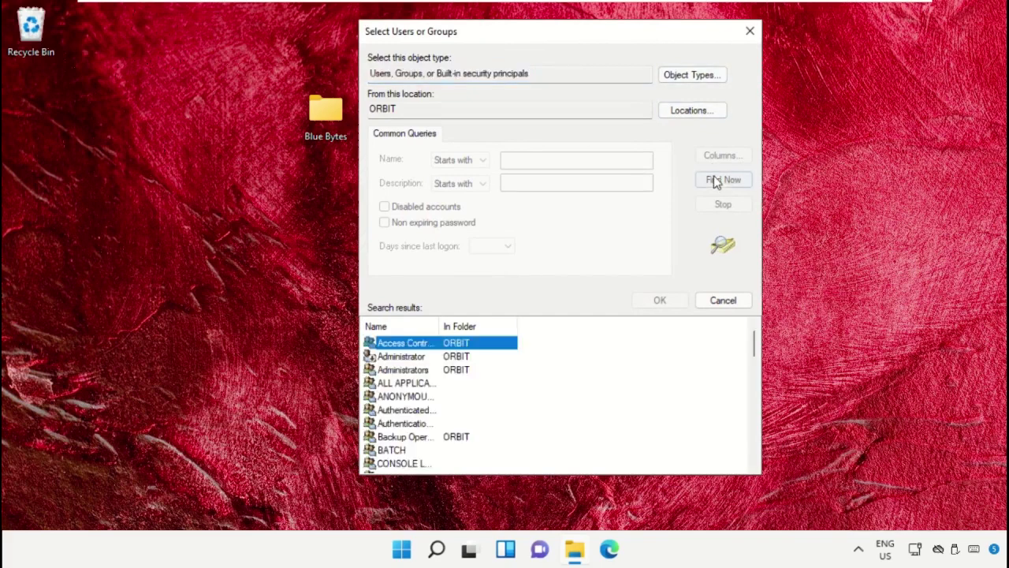
pyautogui.moveTo(439, 323); pyautogui.dragTo(601, 306)
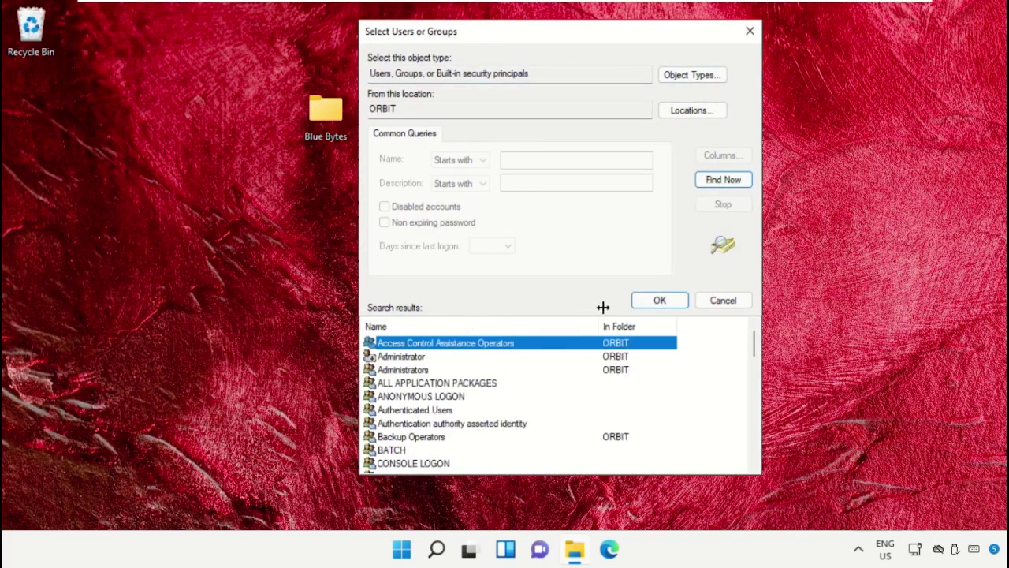
pyautogui.scroll(-4, 504, 398)
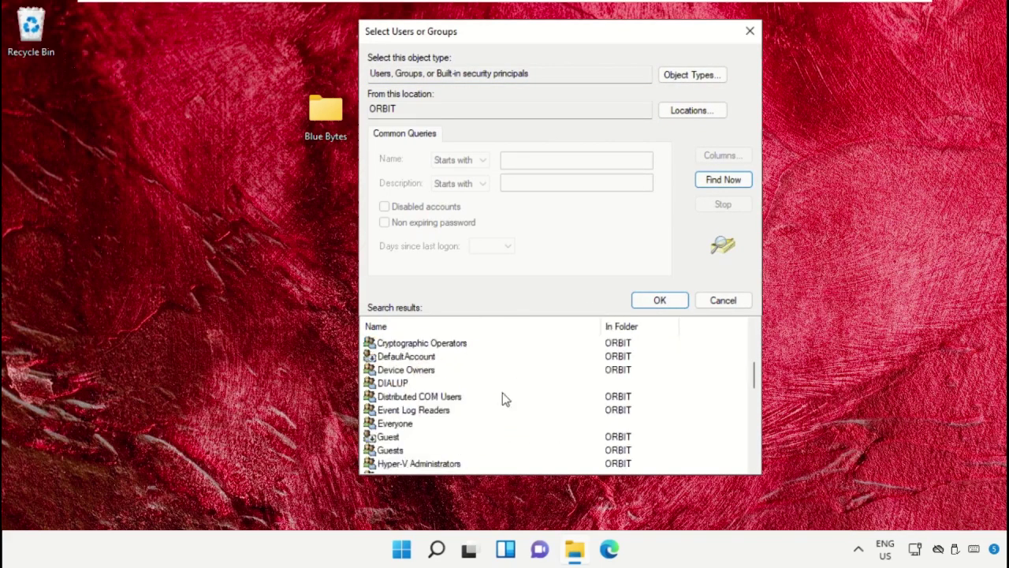
pyautogui.scroll(-1, 502, 398)
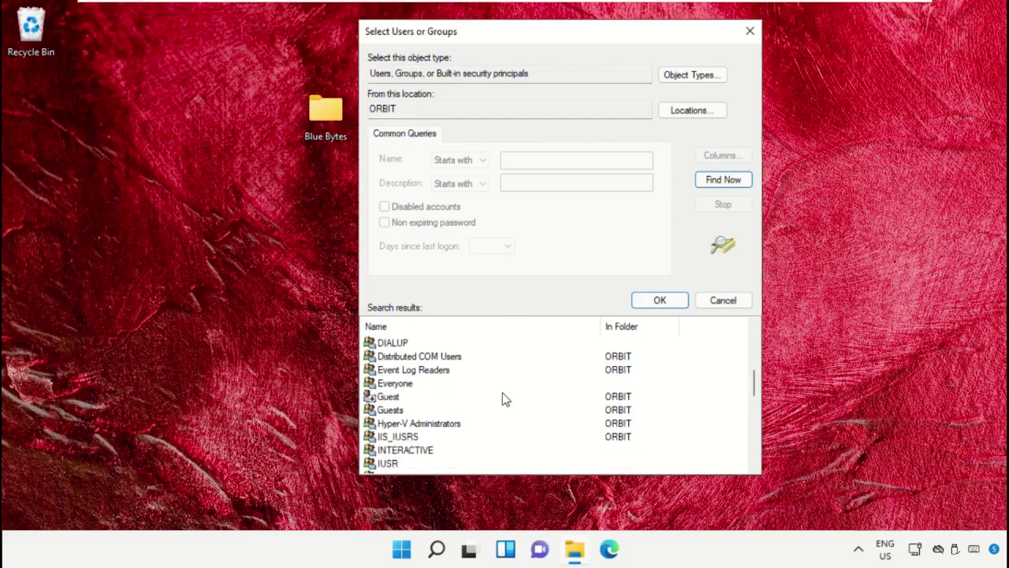
pyautogui.click(384, 386)
pyautogui.click(653, 305)
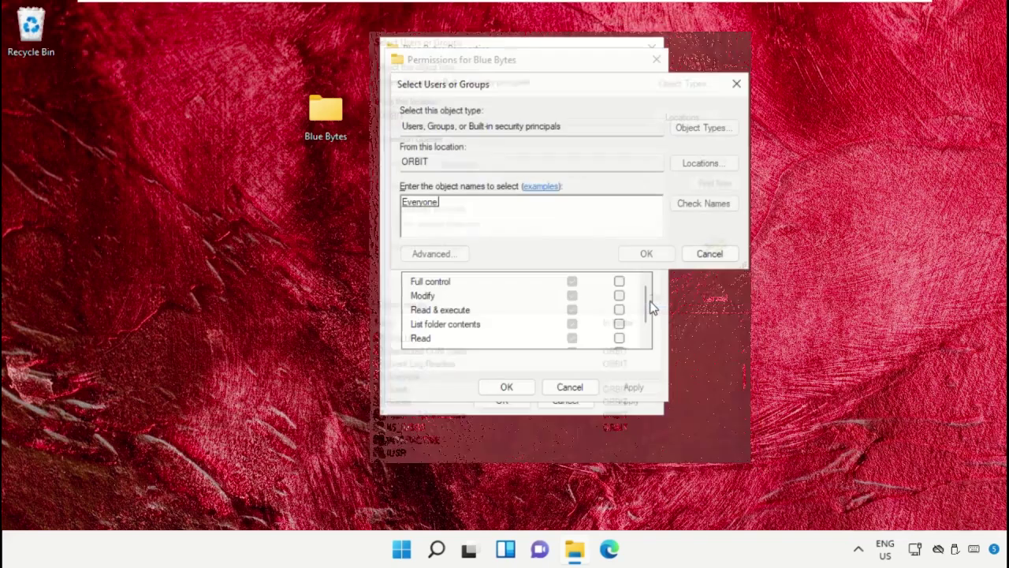
pyautogui.click(647, 253)
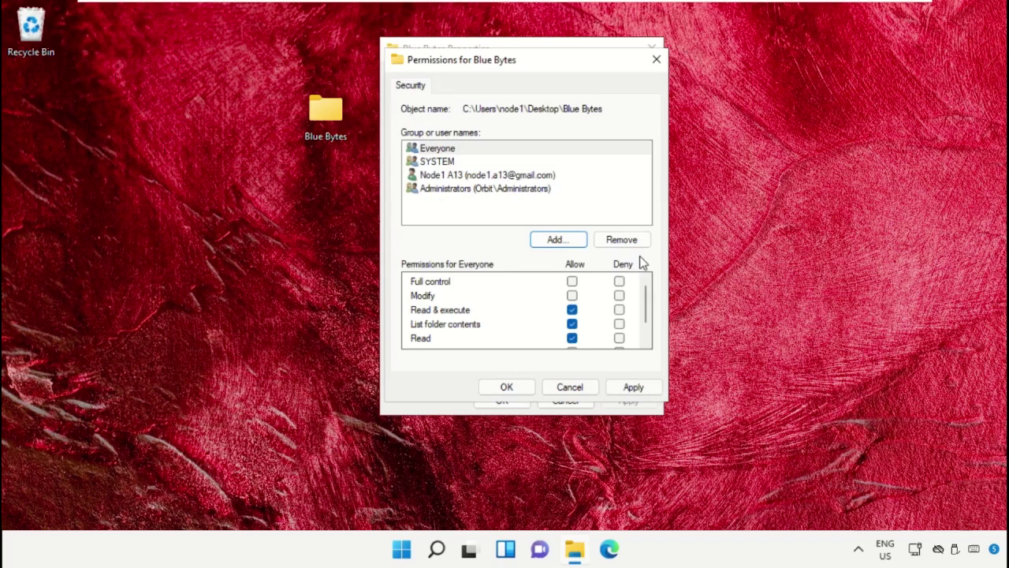
# Allow Everyone full control of the Blue Bytes folder, apply the change and close both permission and properties dialogs.
pyautogui.click(438, 152)
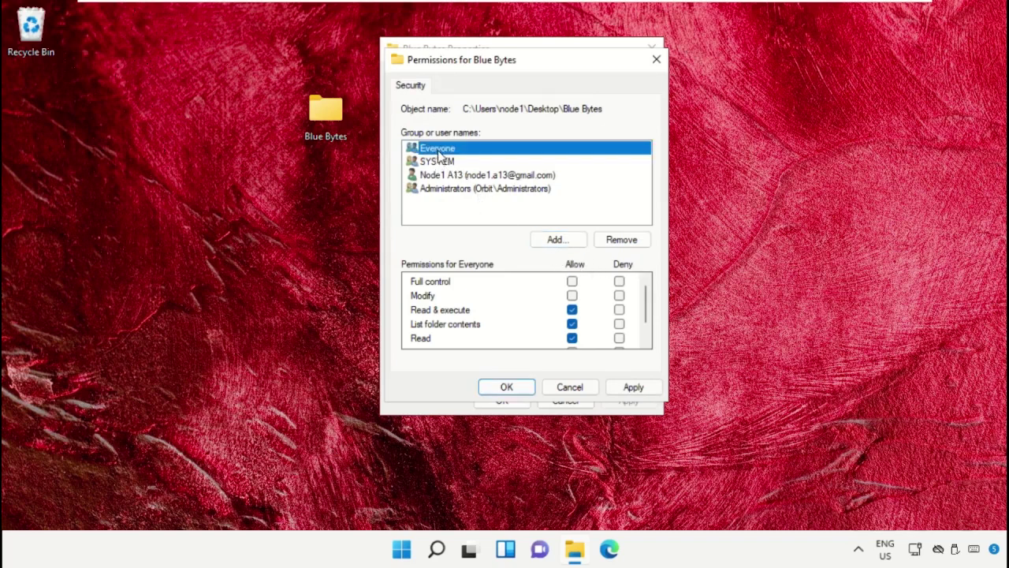
pyautogui.click(572, 284)
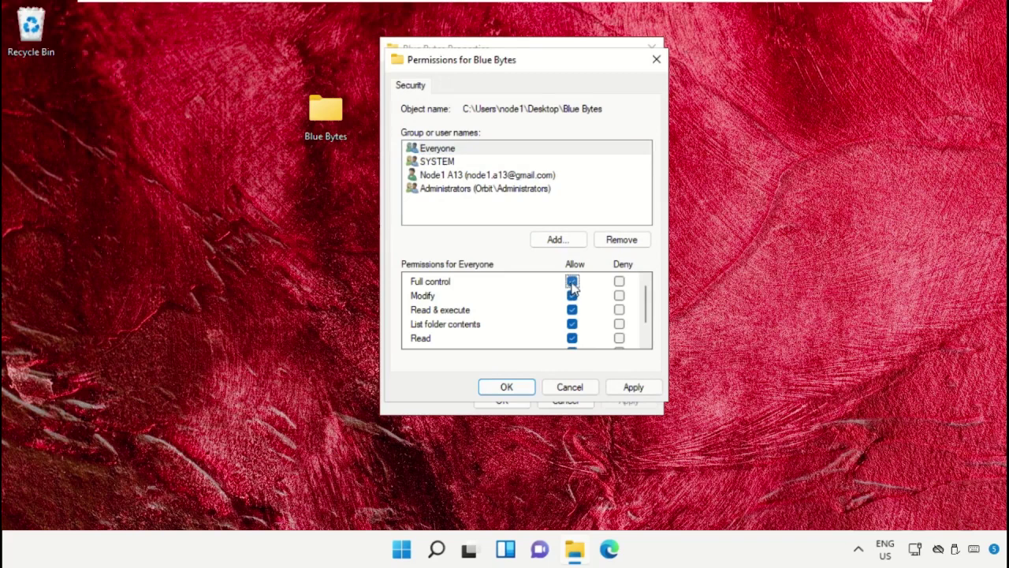
pyautogui.click(628, 385)
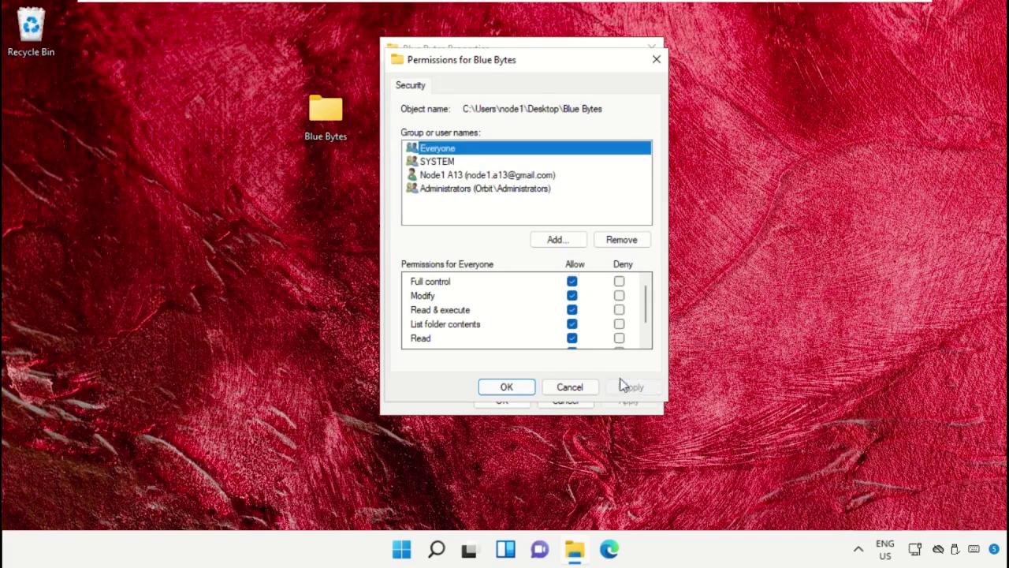
pyautogui.click(509, 384)
pyautogui.click(498, 401)
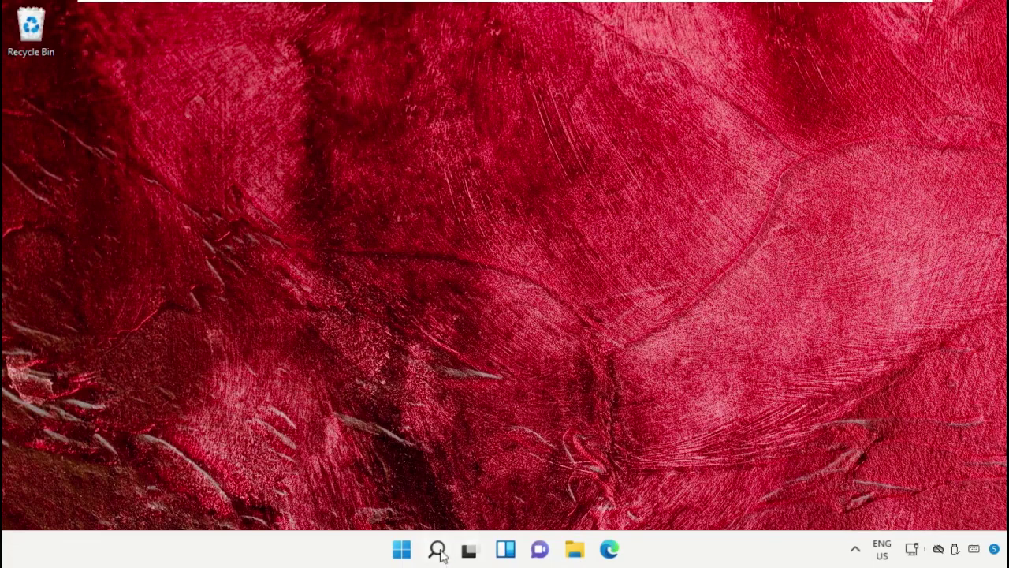
# Restart the computer using the Windows power options.
pyautogui.click(402, 549)
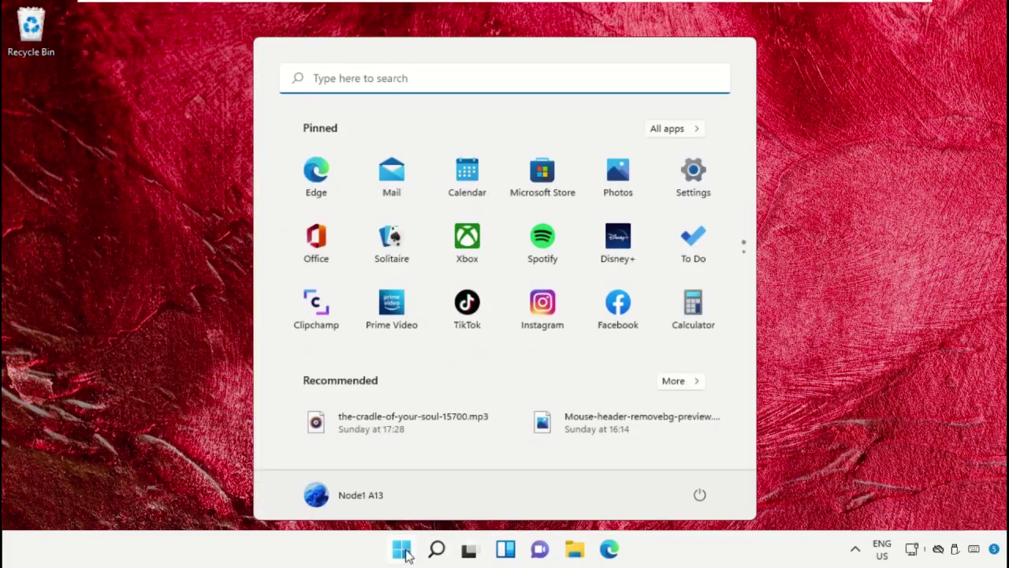
pyautogui.click(699, 496)
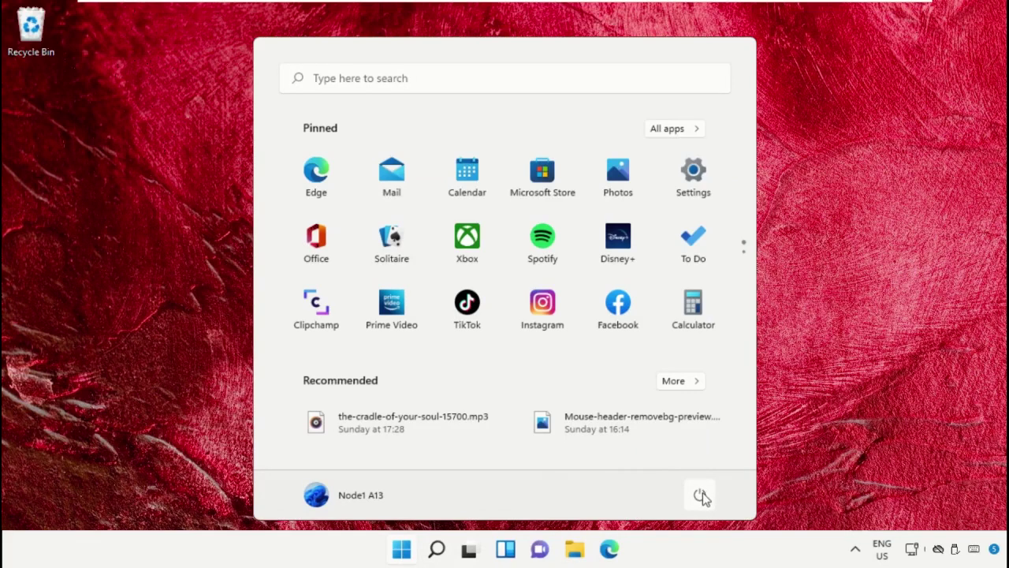
pyautogui.click(700, 496)
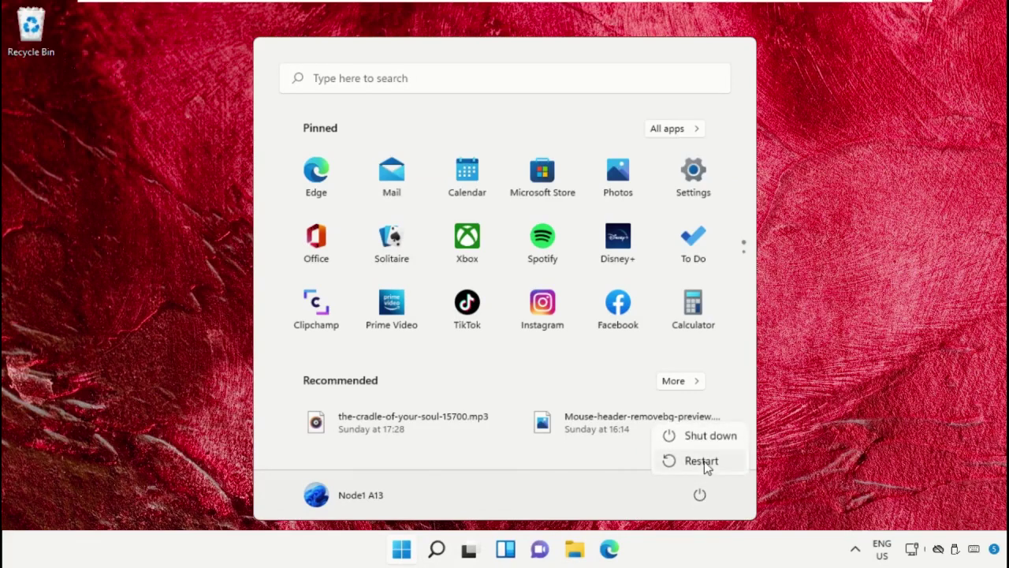